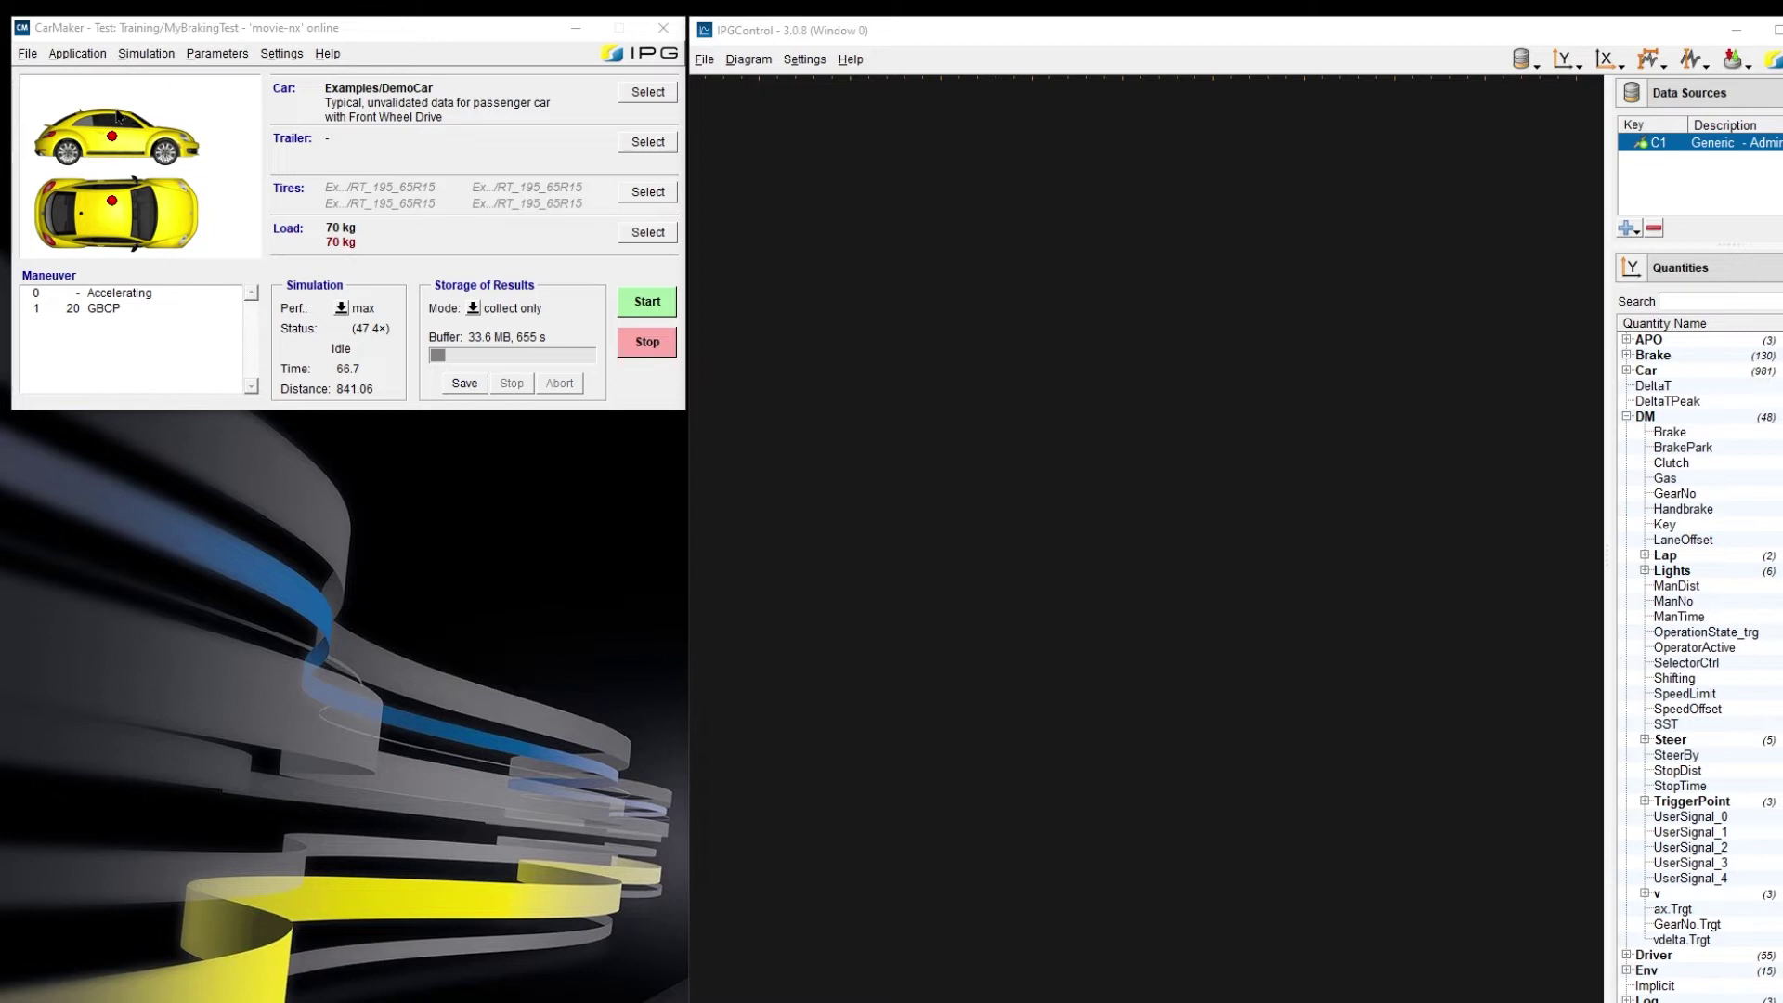
Step: Open the CarMaker Reference Manual from the Help menu at section 24.3 Driving Maneuvers
left_click(333, 56)
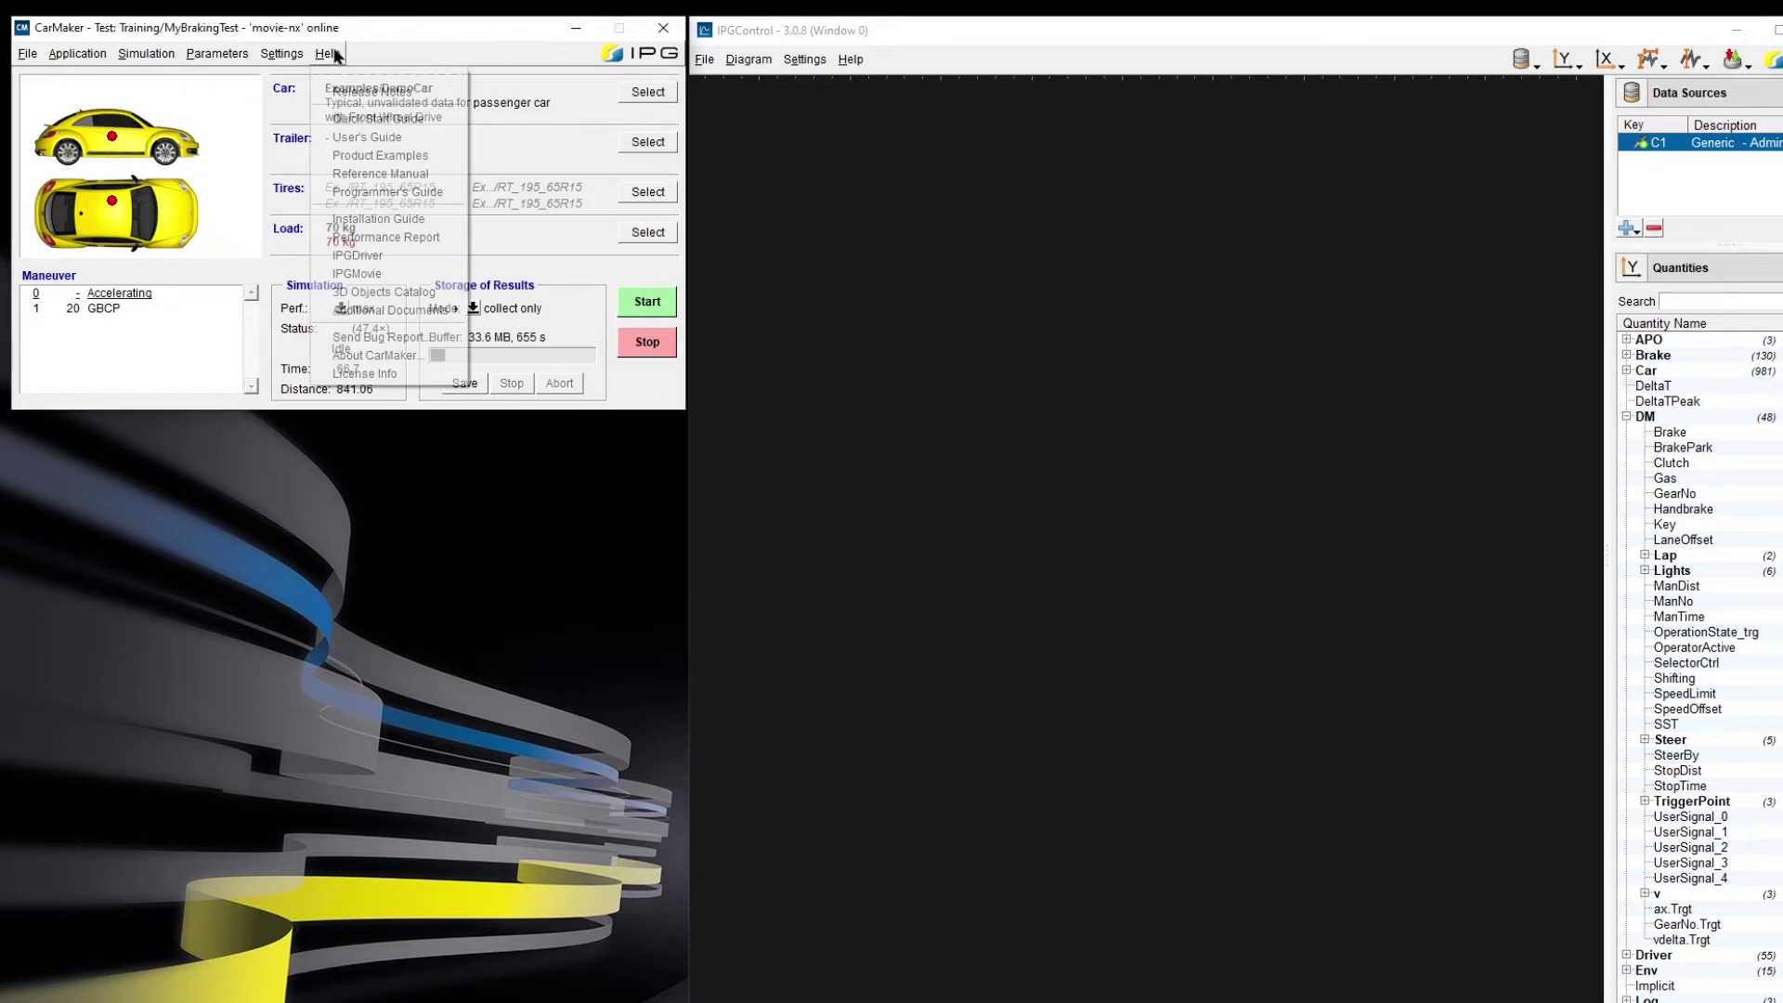
left_click(405, 175)
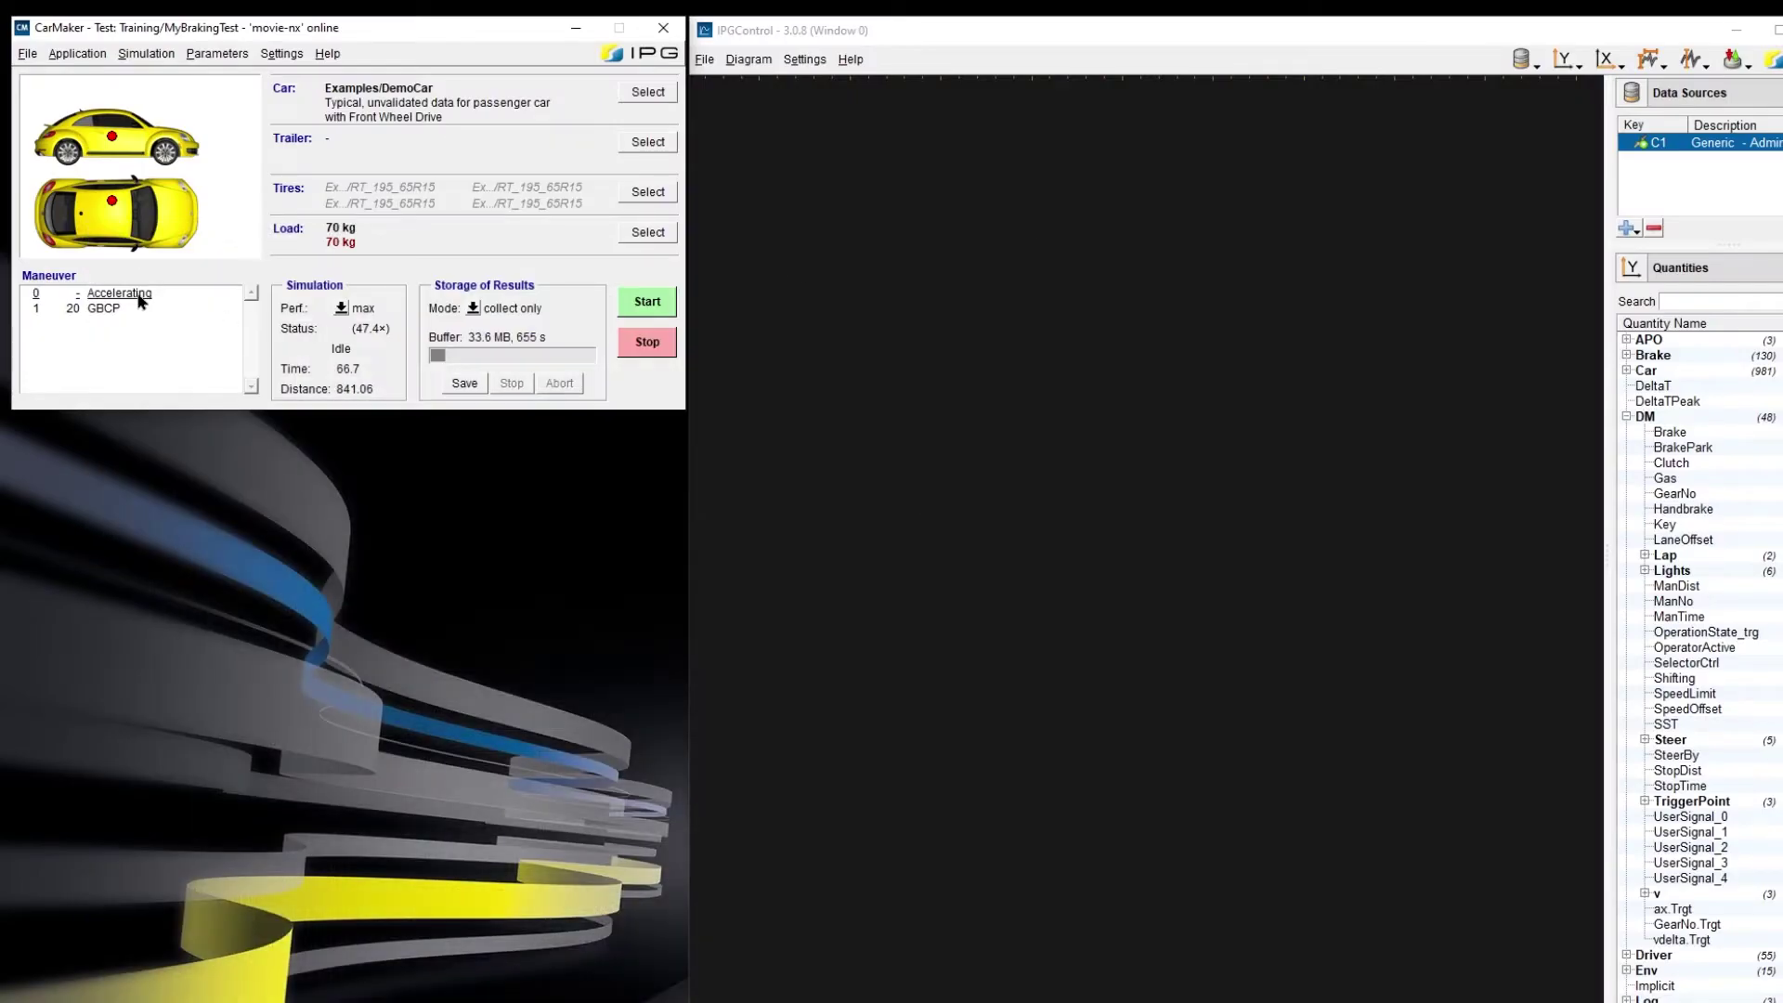
Step: Open the Accelerating maneuver step and insert DM.Brake into its minimaneuver commands
double_click(139, 295)
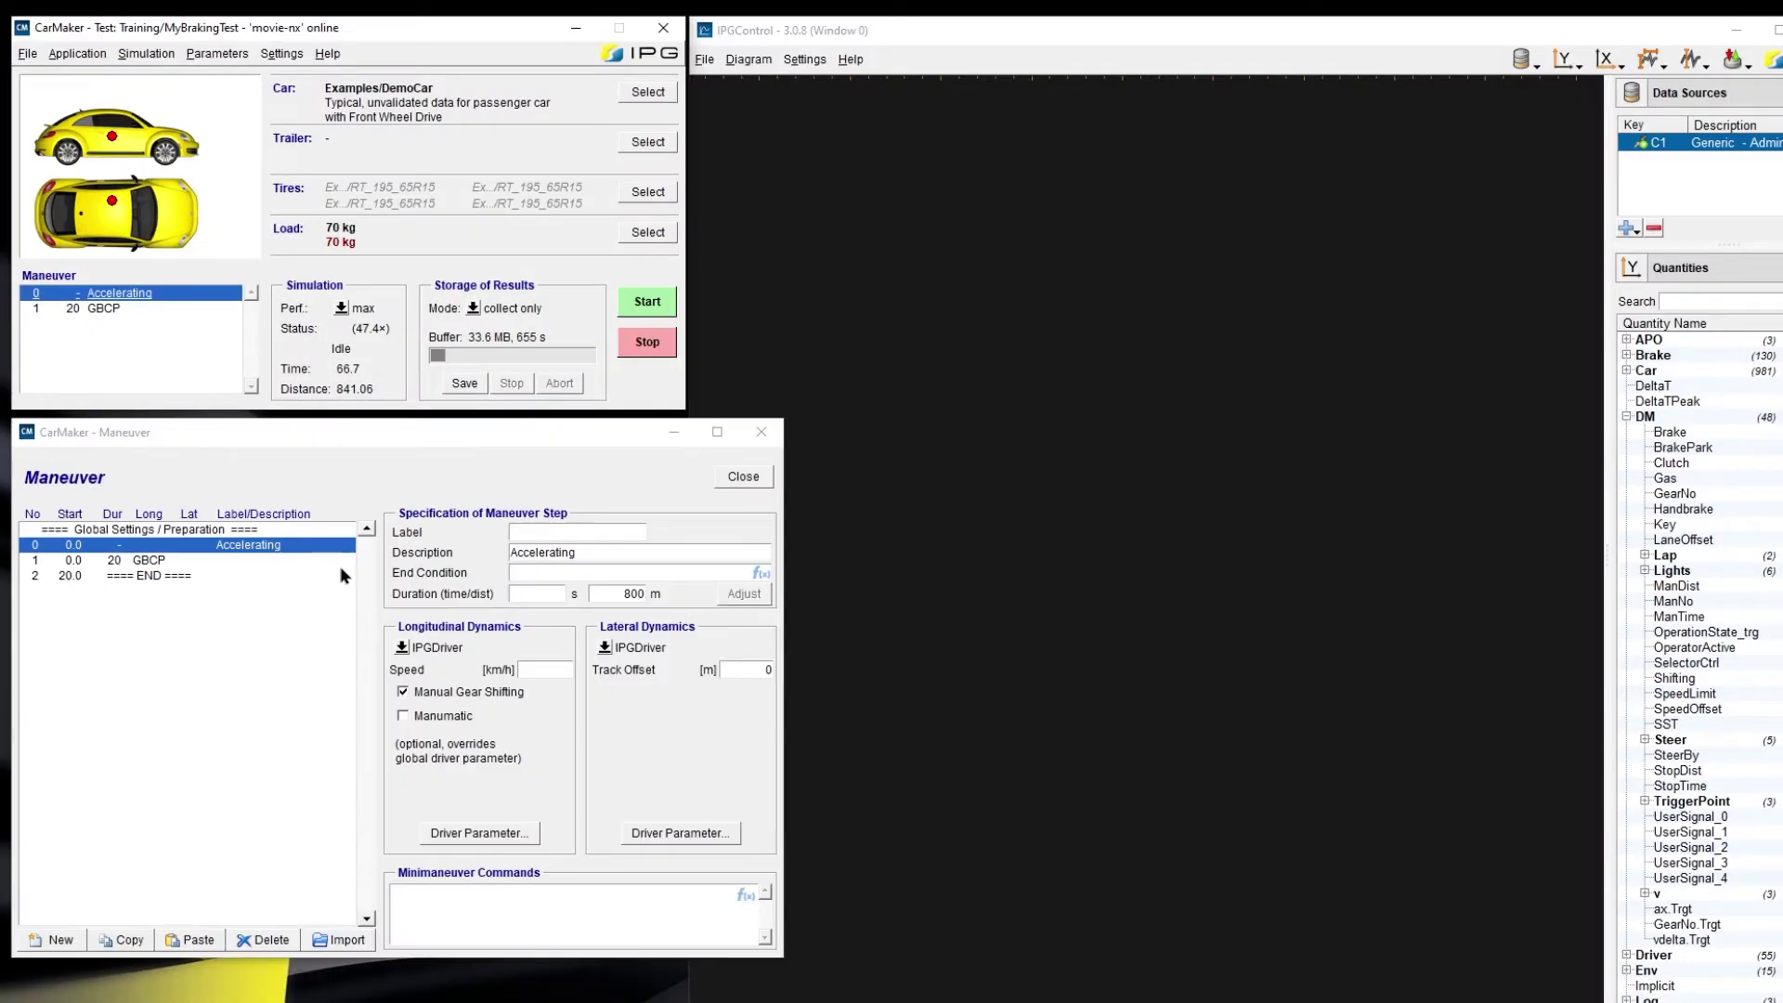
left_click(464, 897)
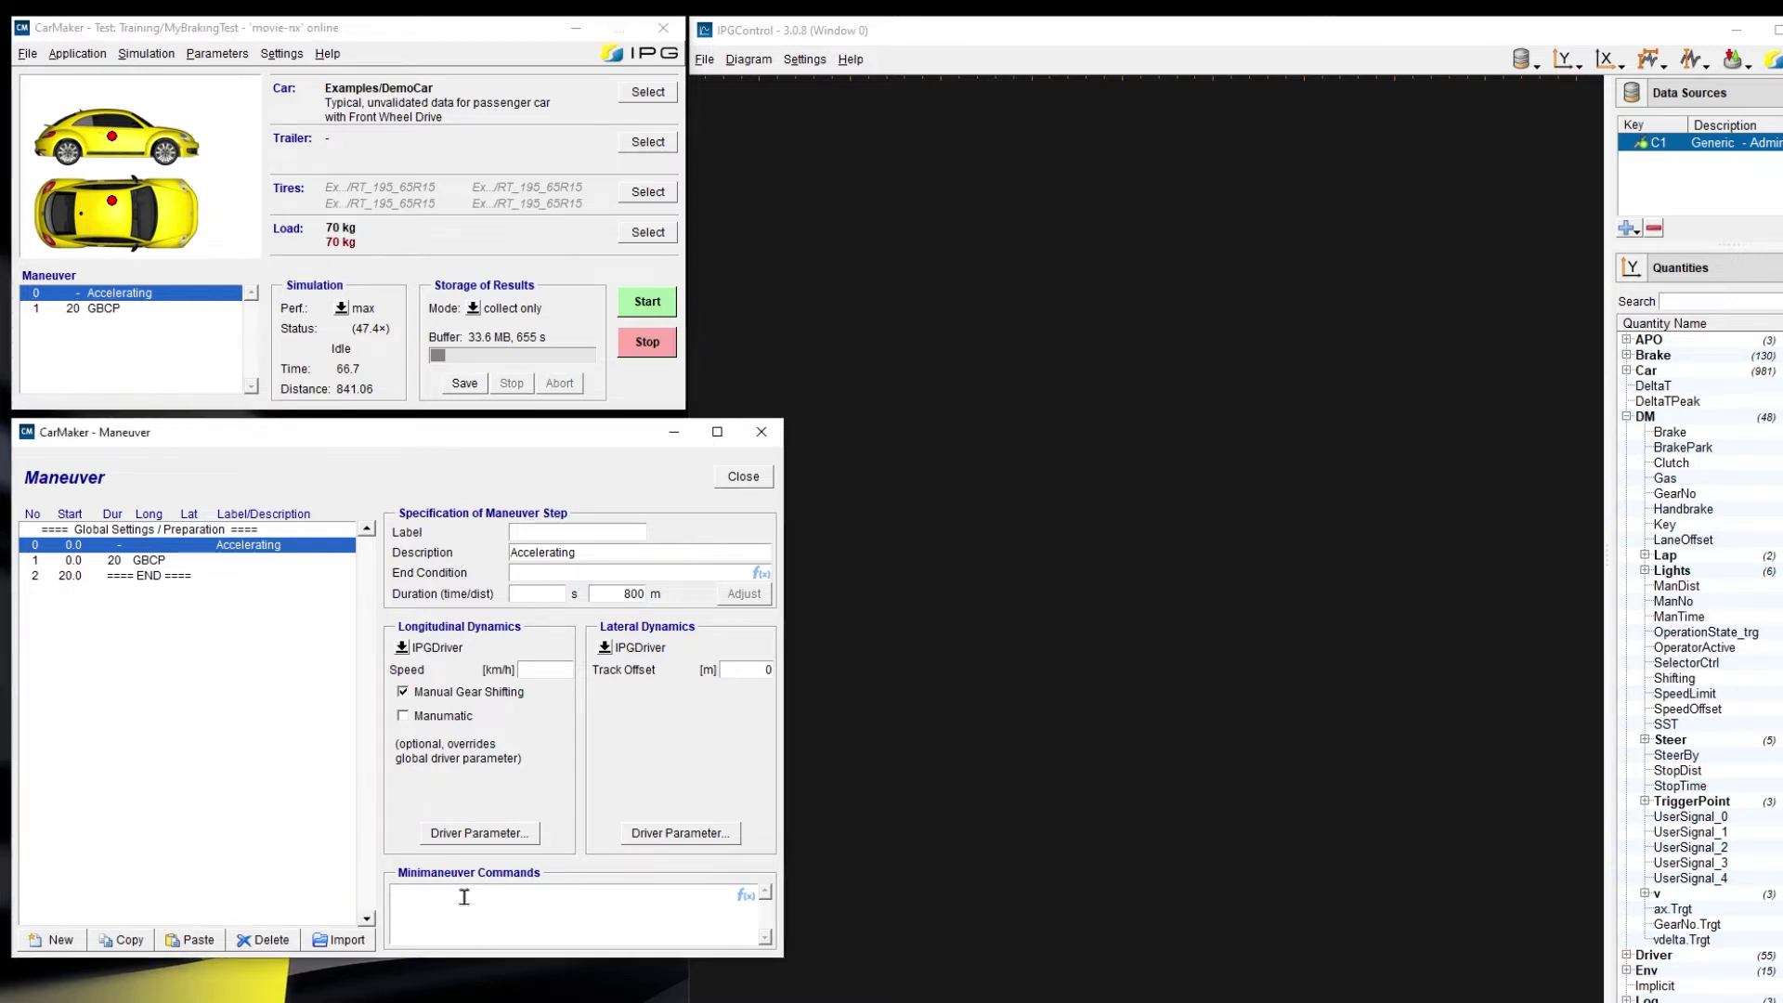
right_click(464, 897)
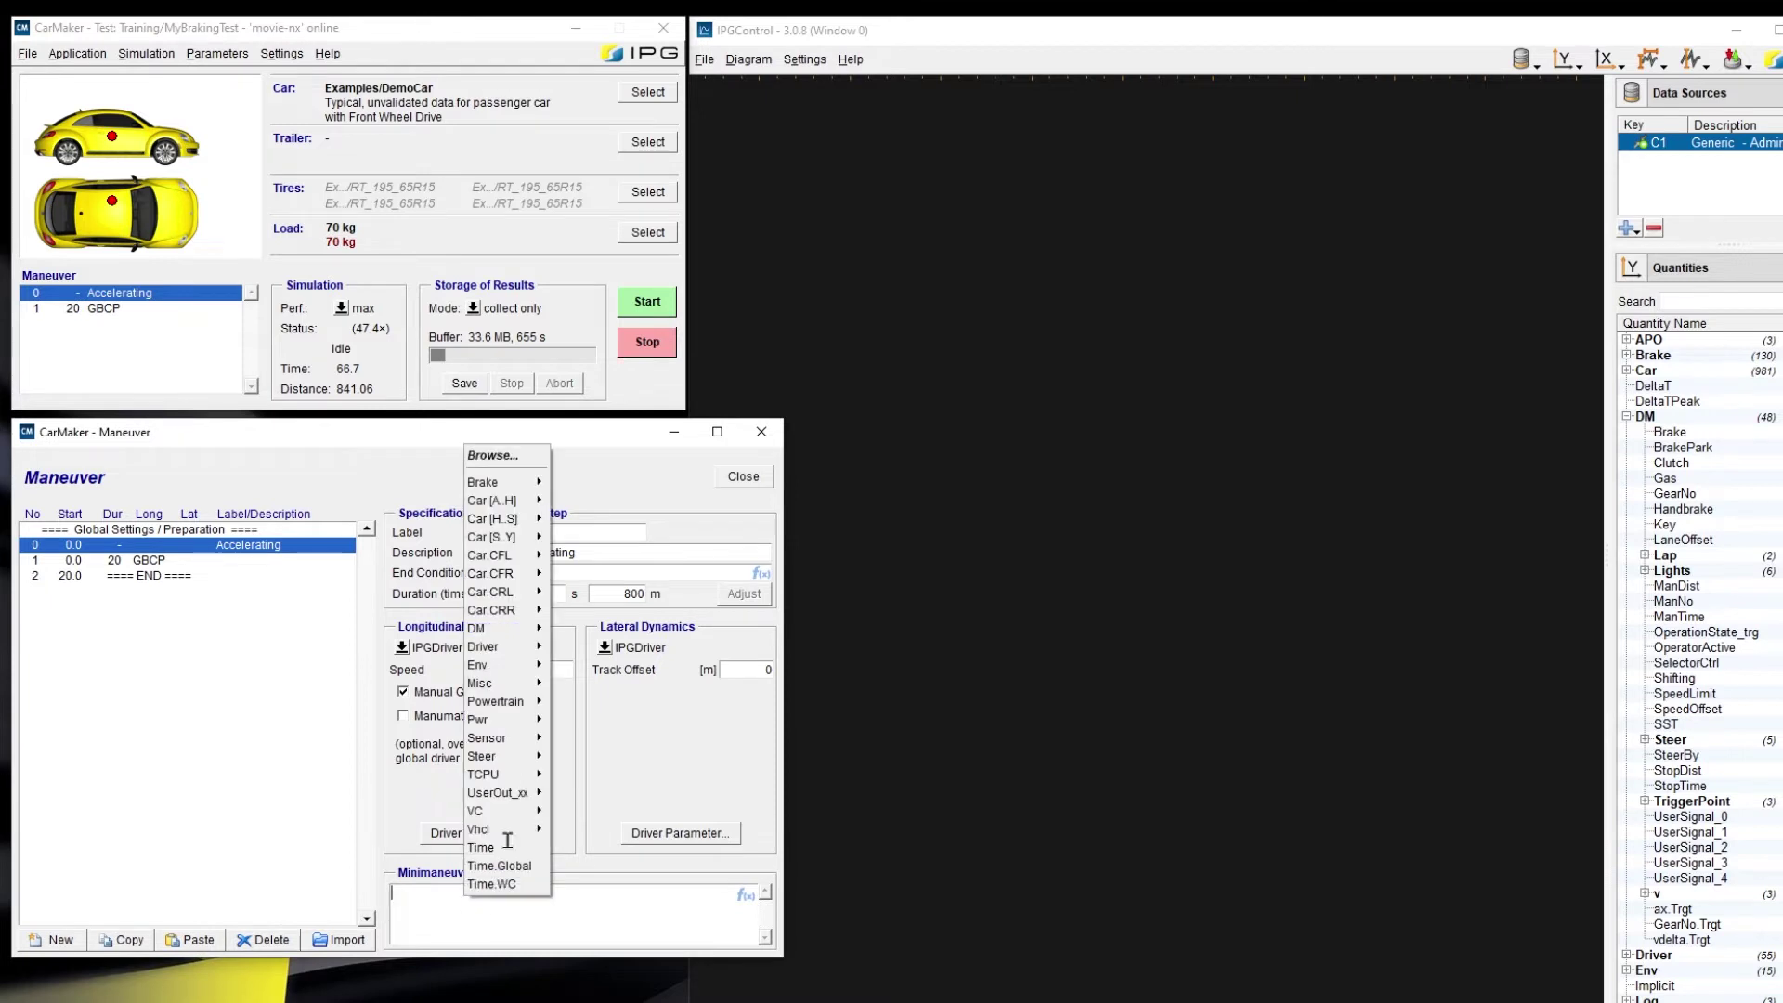
left_click(509, 456)
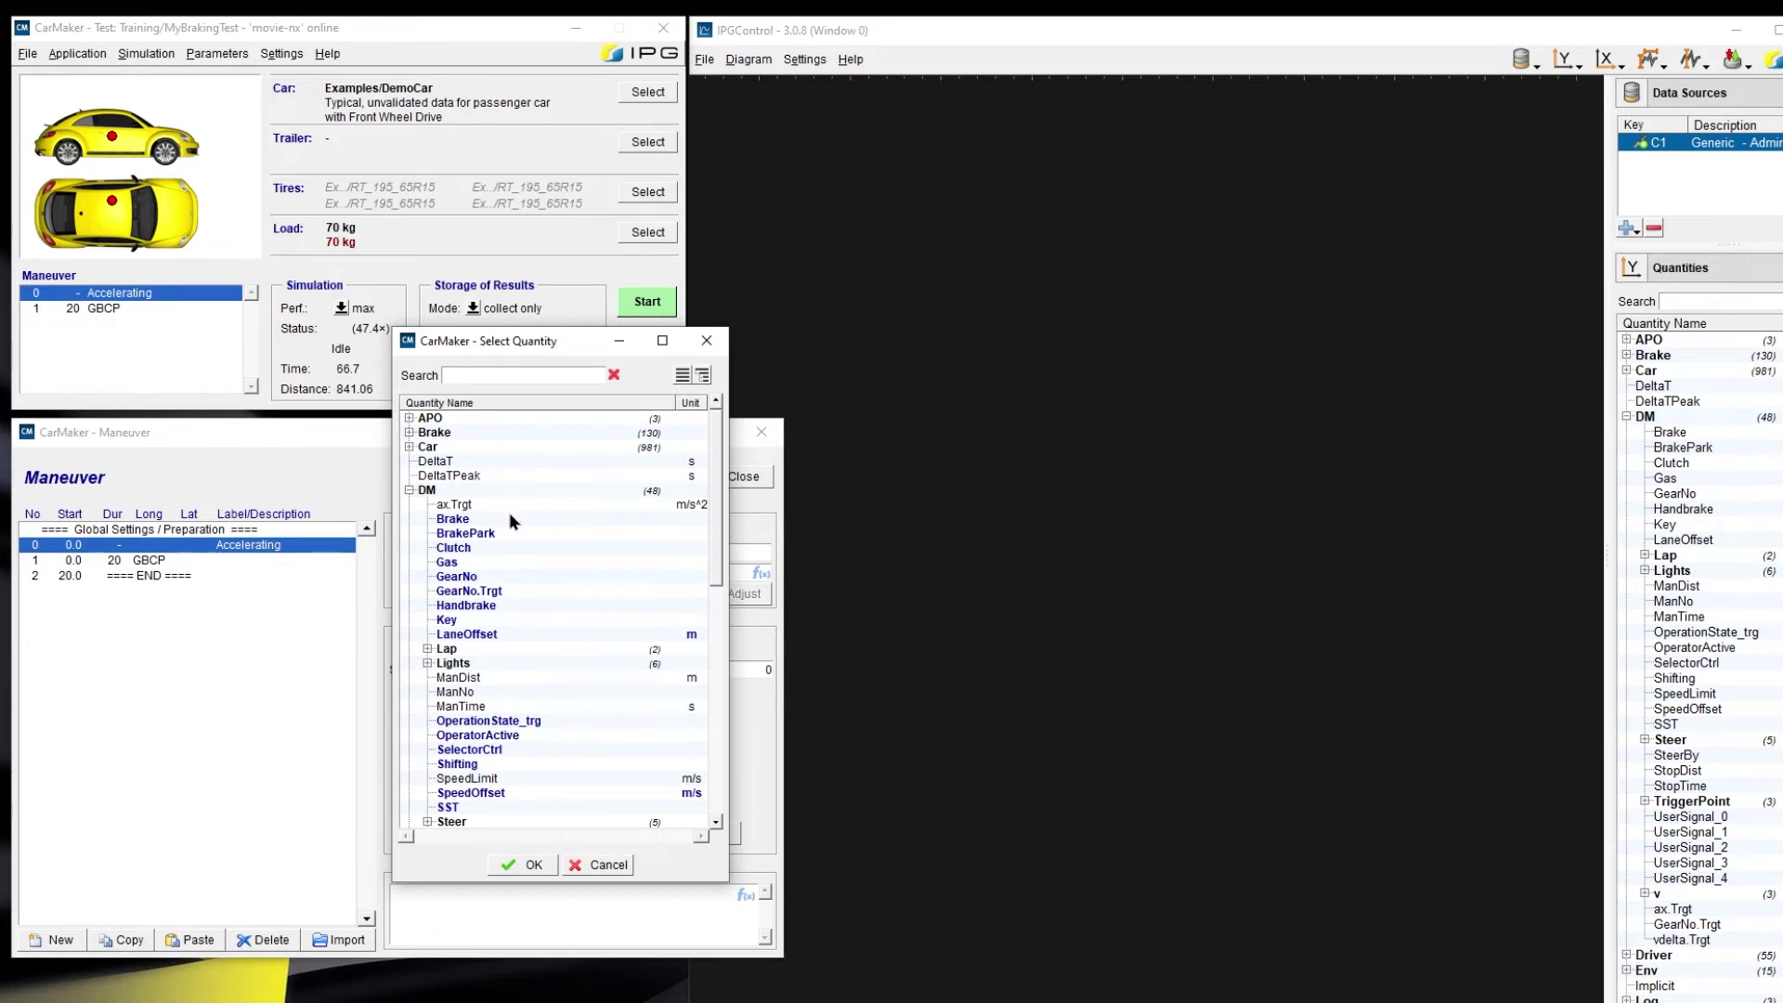
left_click(469, 520)
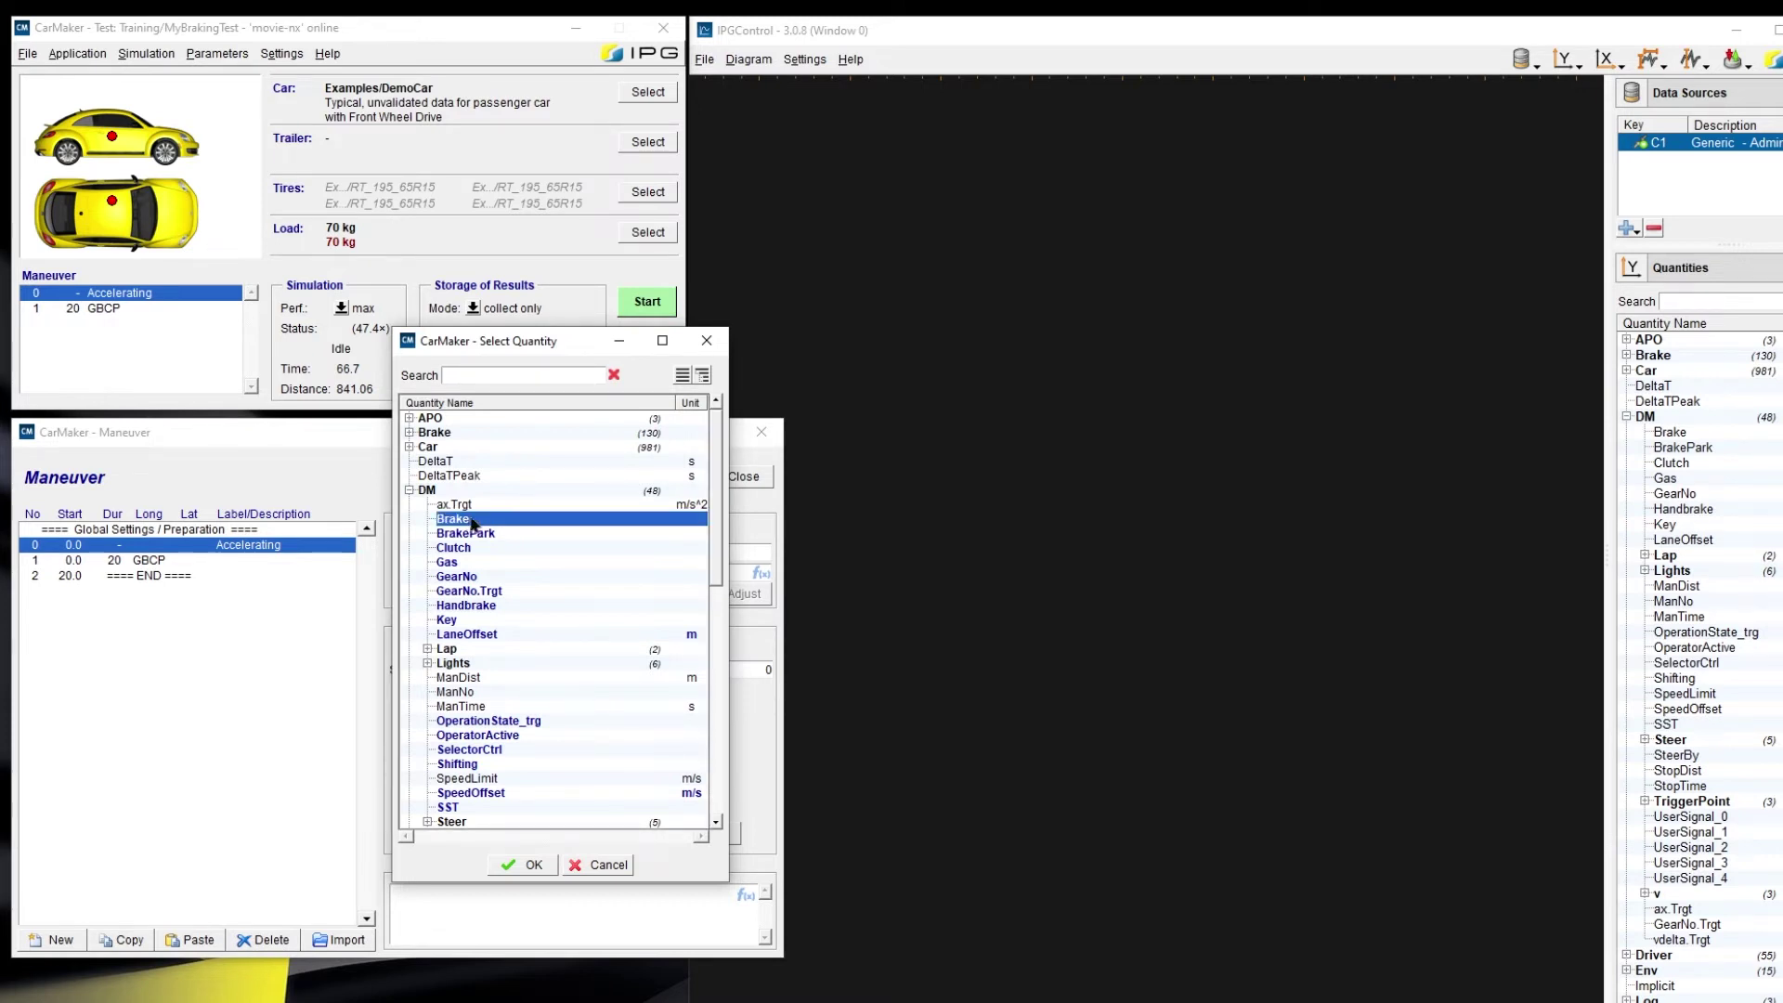
left_click(536, 864)
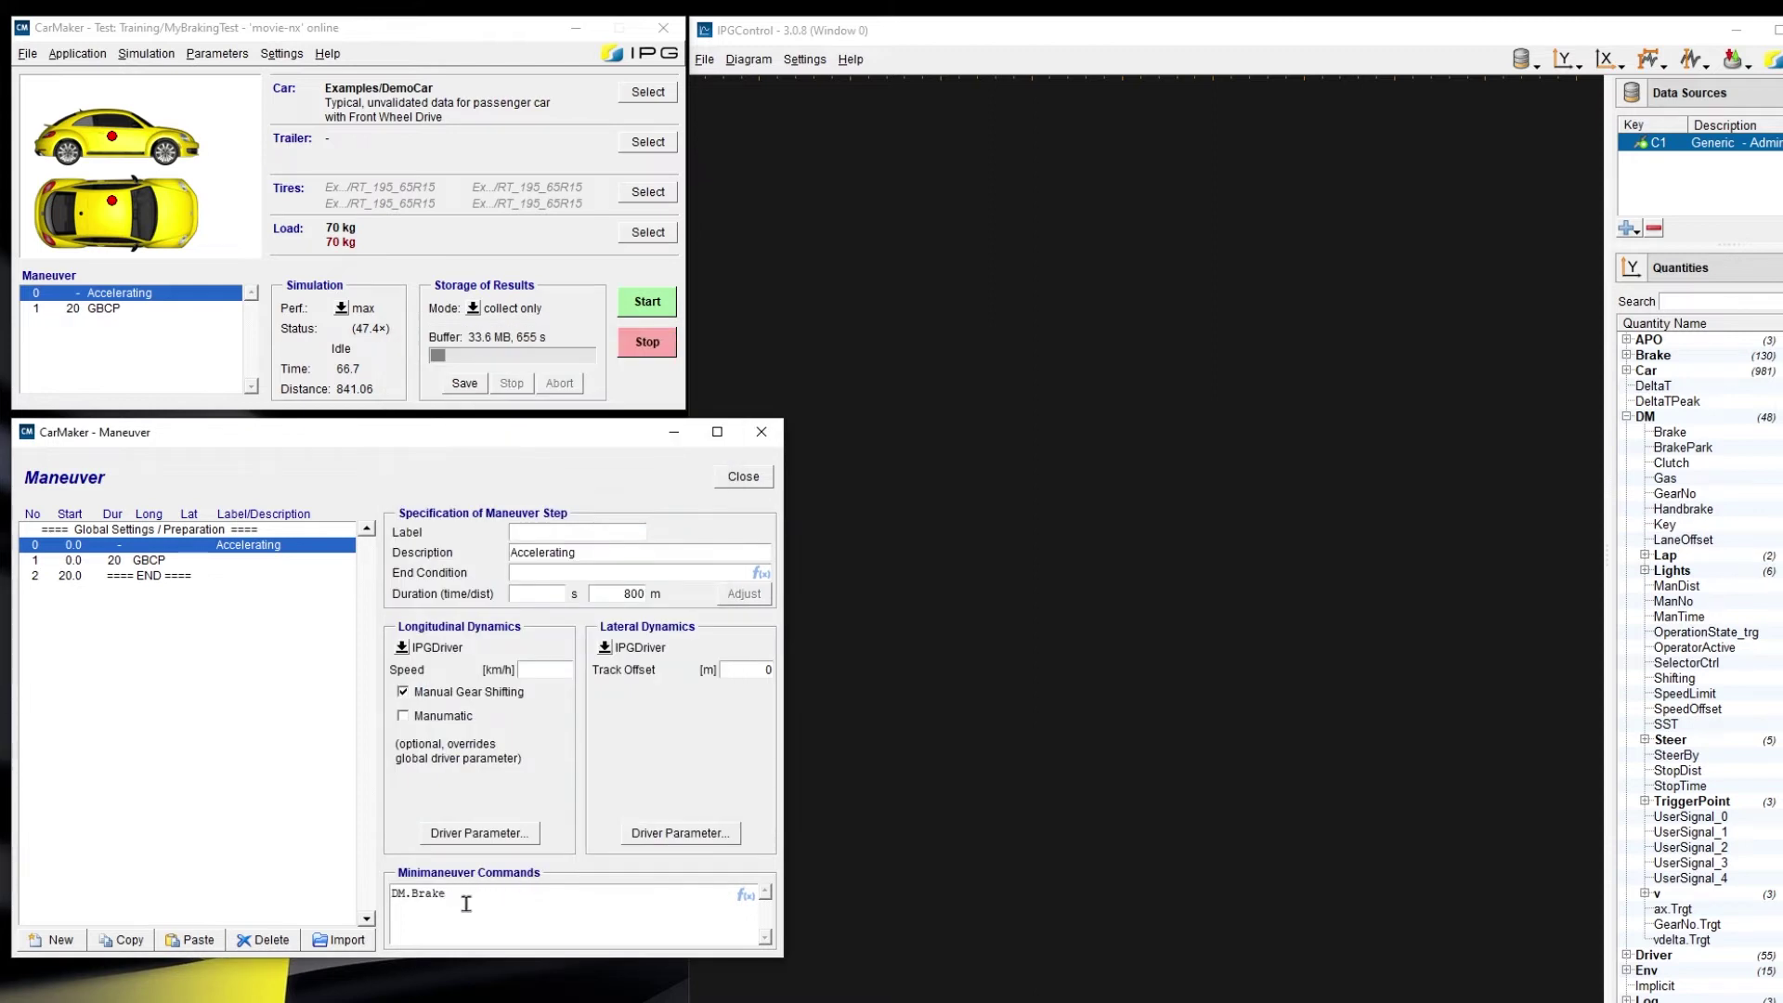
Step: Delete the inserted DM.Brake text so the minimaneuver commands are empty
left_click_drag(467, 899, 387, 897)
key("Delete")
left_click(453, 32)
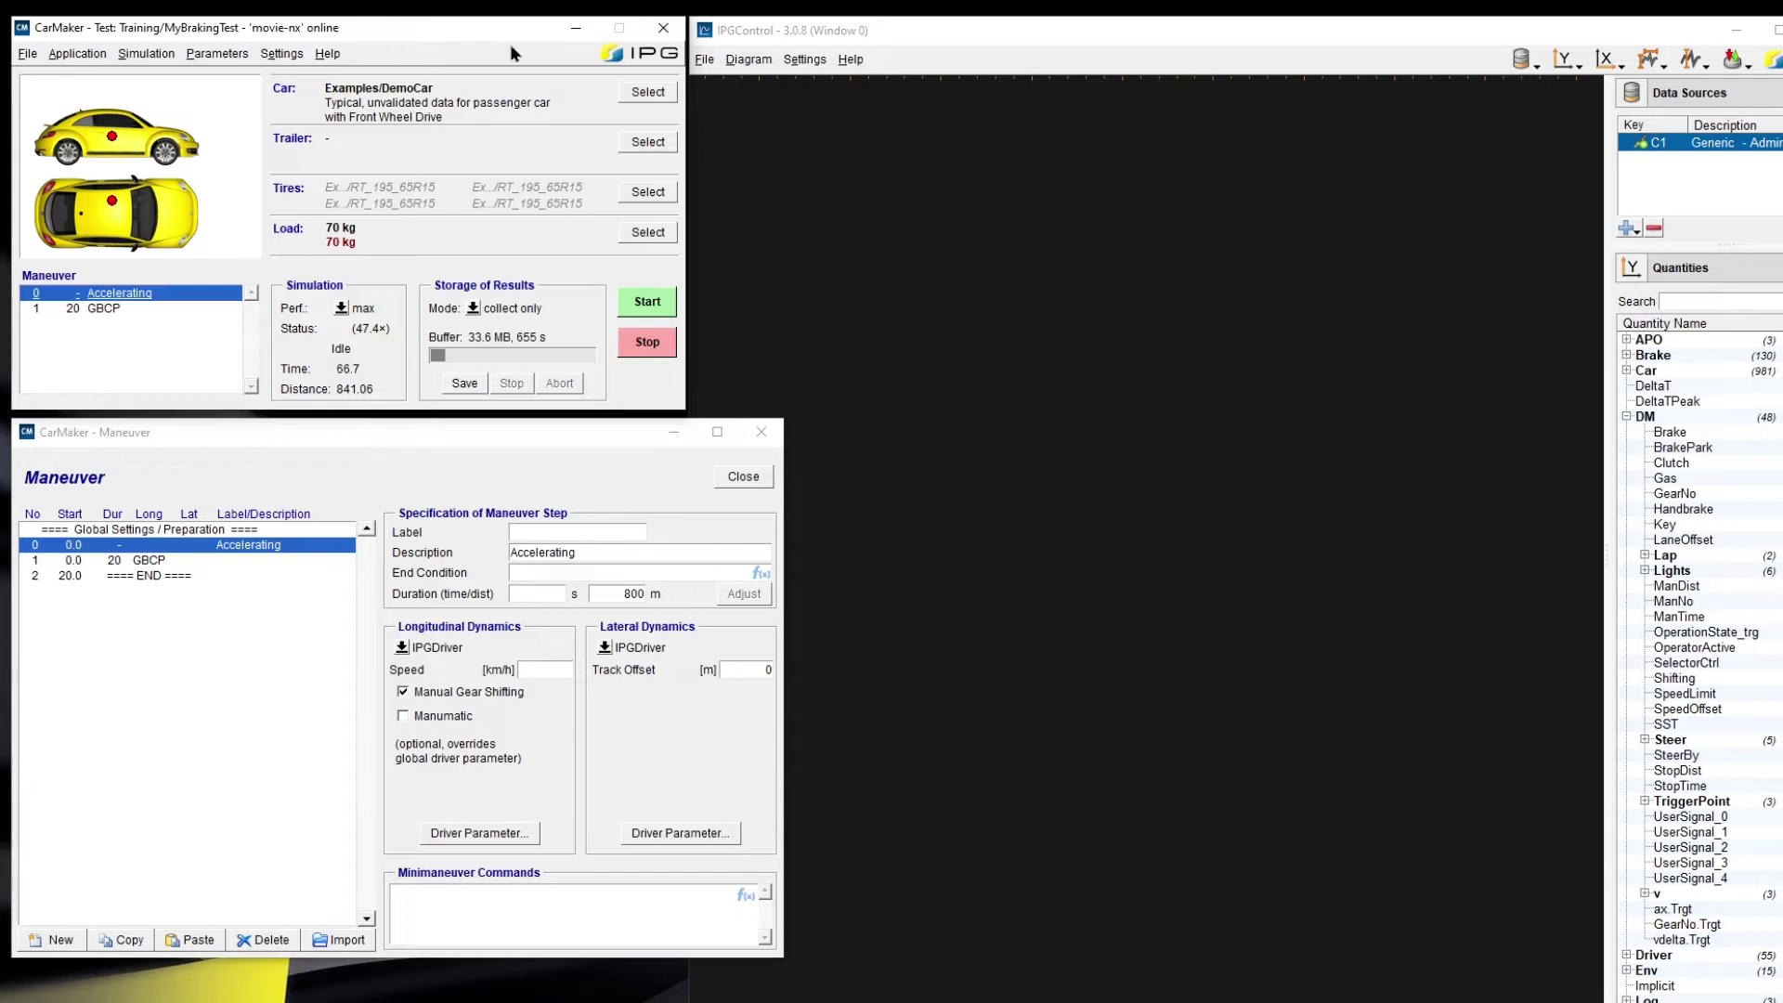
Step: Plot the DM.Brake quantity in IPGControl's diagram, showing it stepping to 0.5
left_click(797, 39)
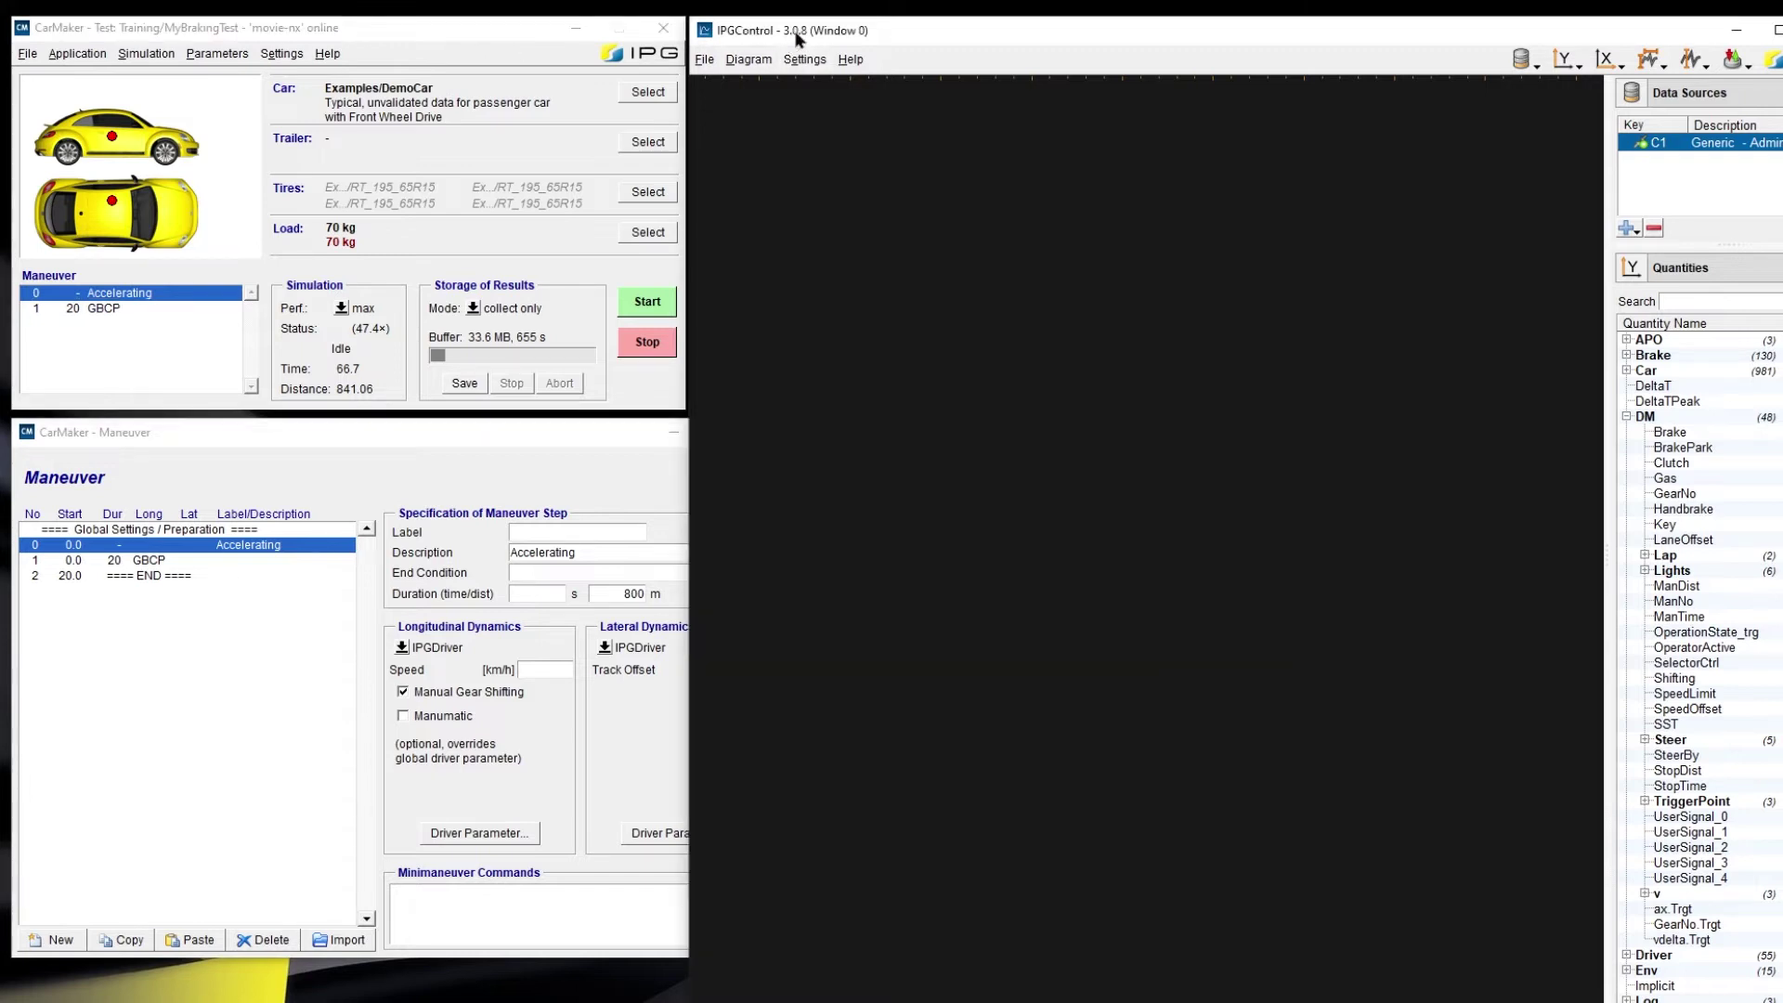
left_click(1672, 433)
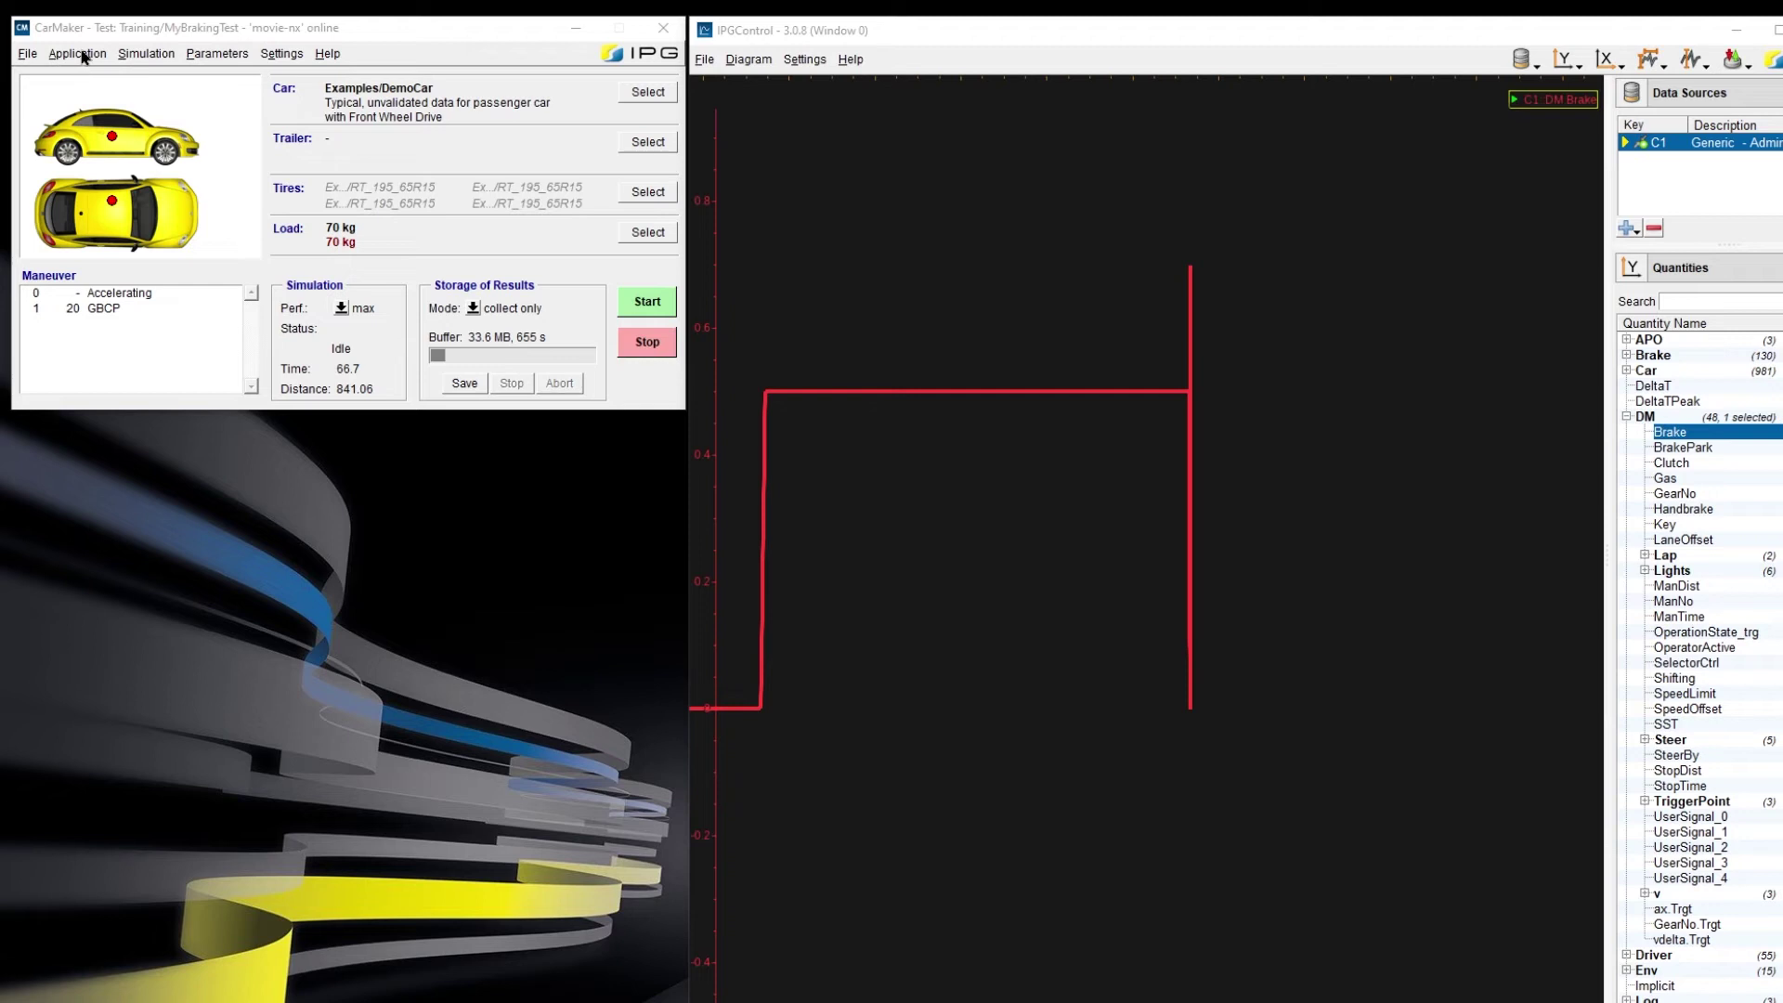
Step: Open Direct Variable Access and assign DM.Brake to its first row
left_click(80, 53)
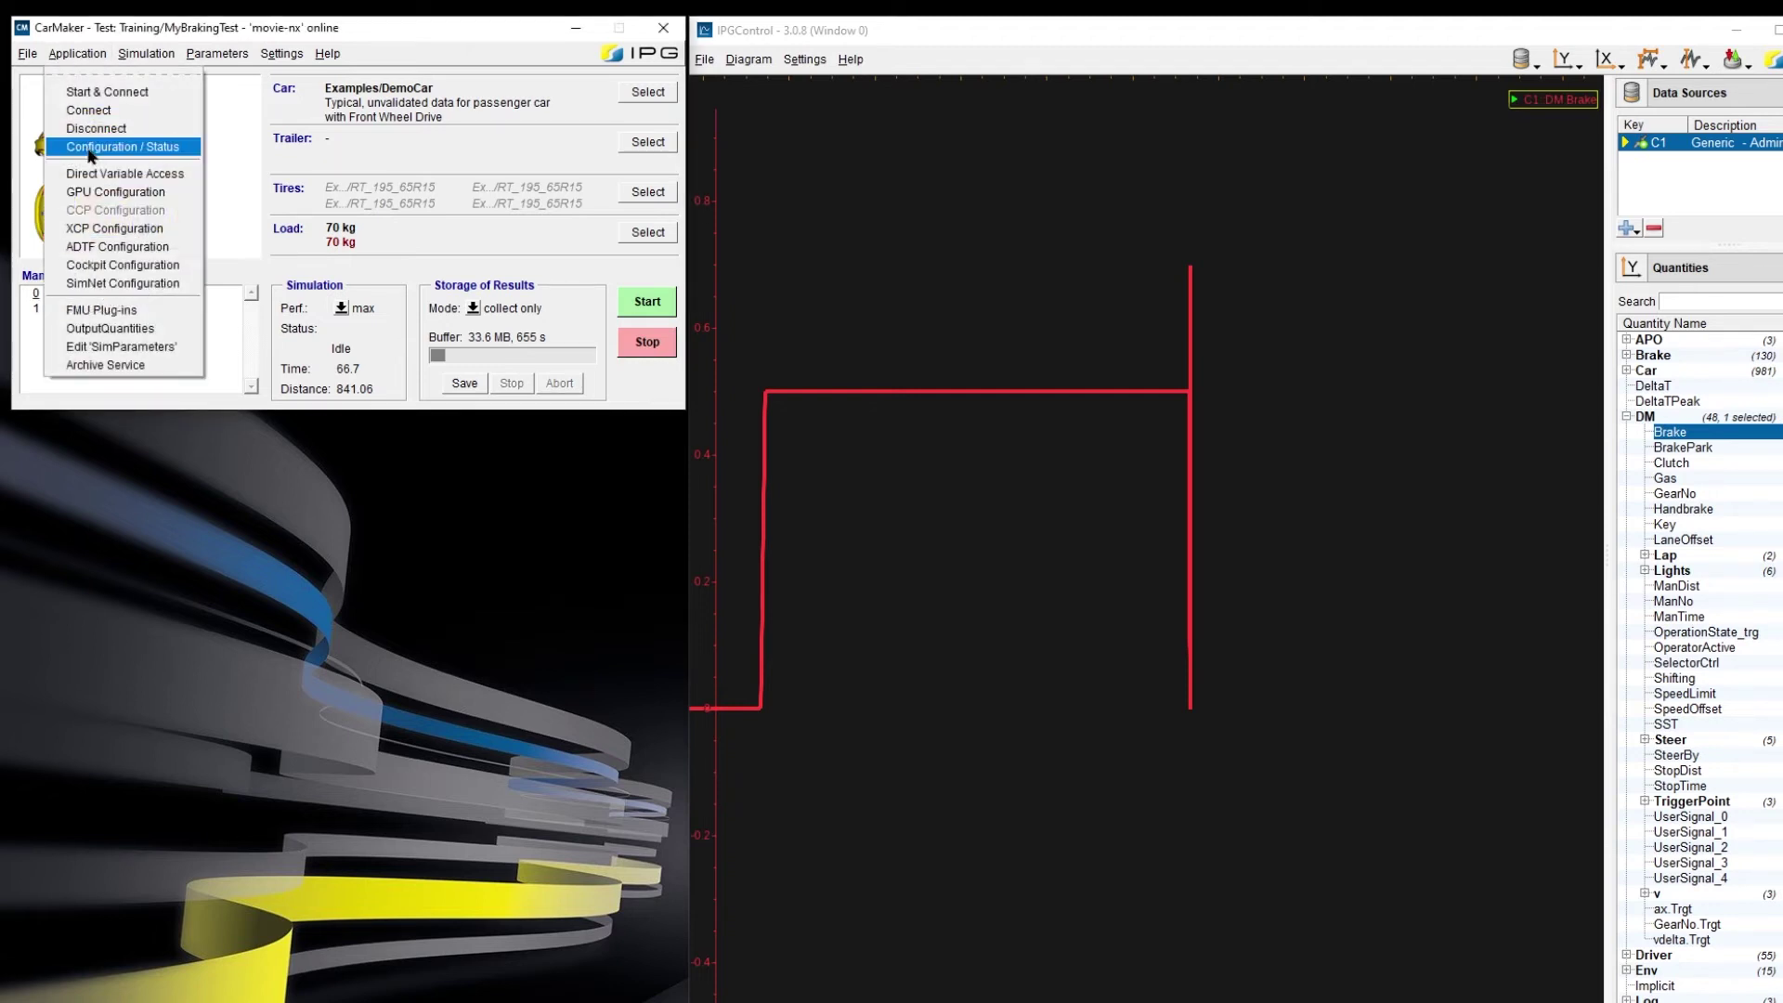
left_click(120, 176)
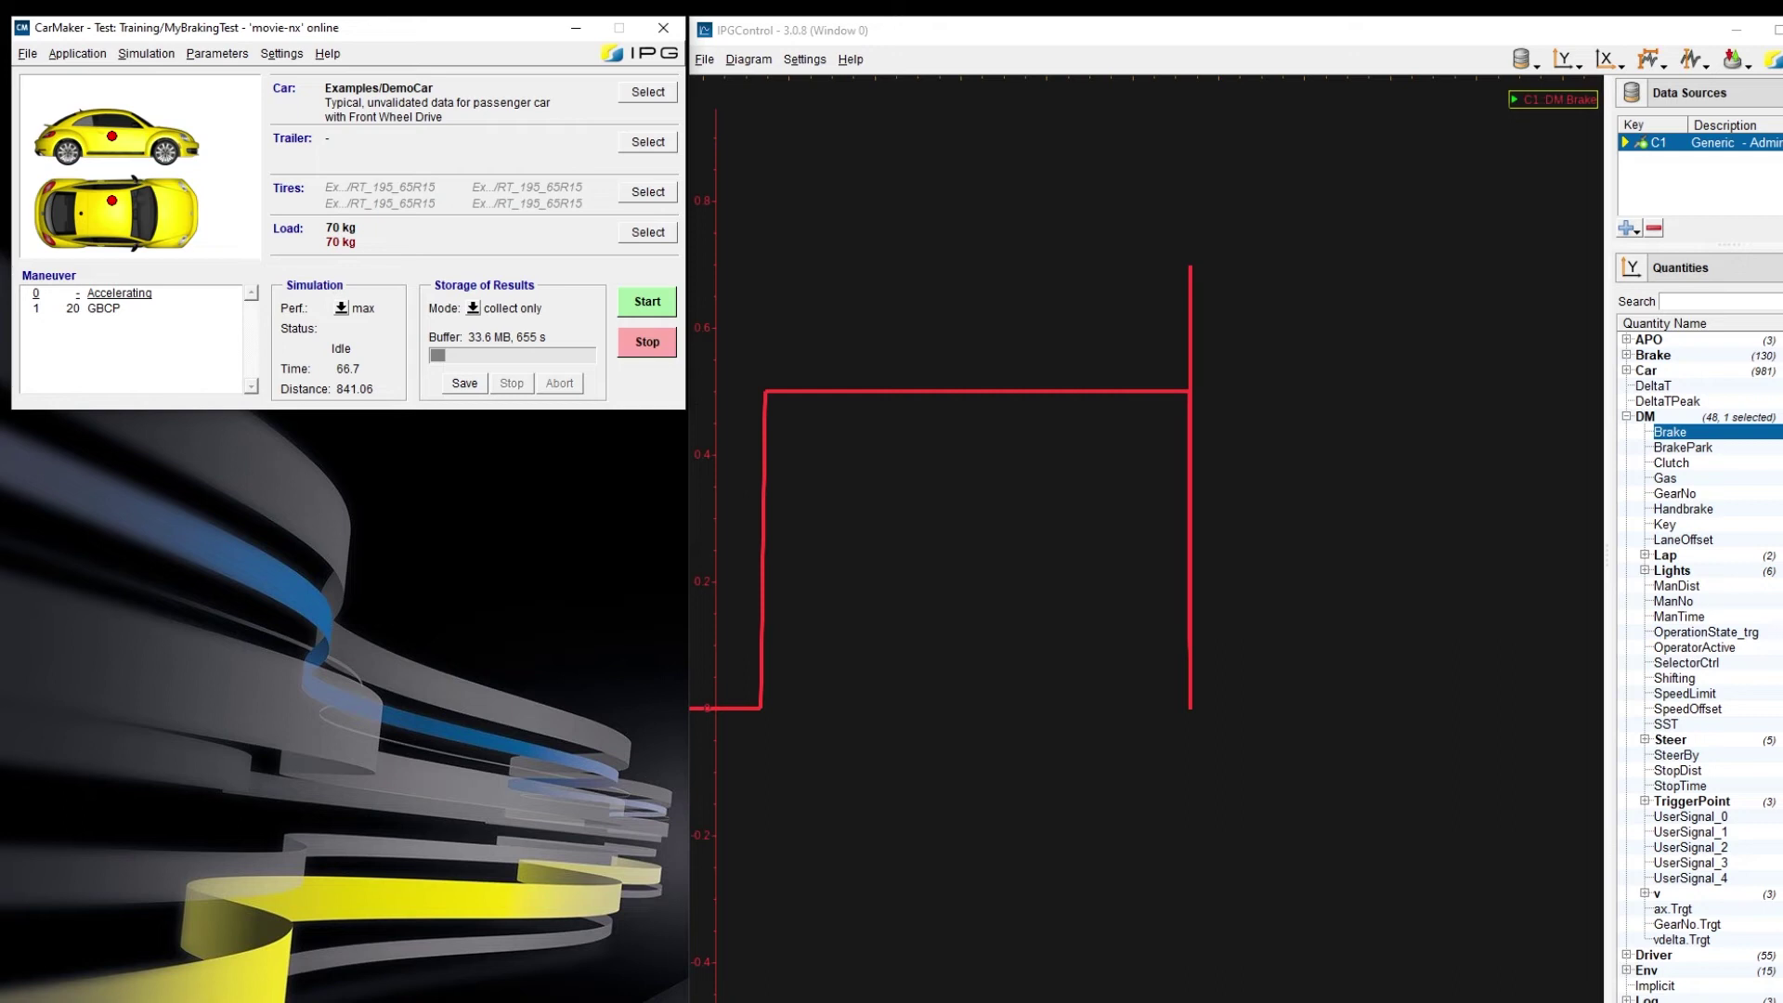
left_click_drag(389, 509, 369, 455)
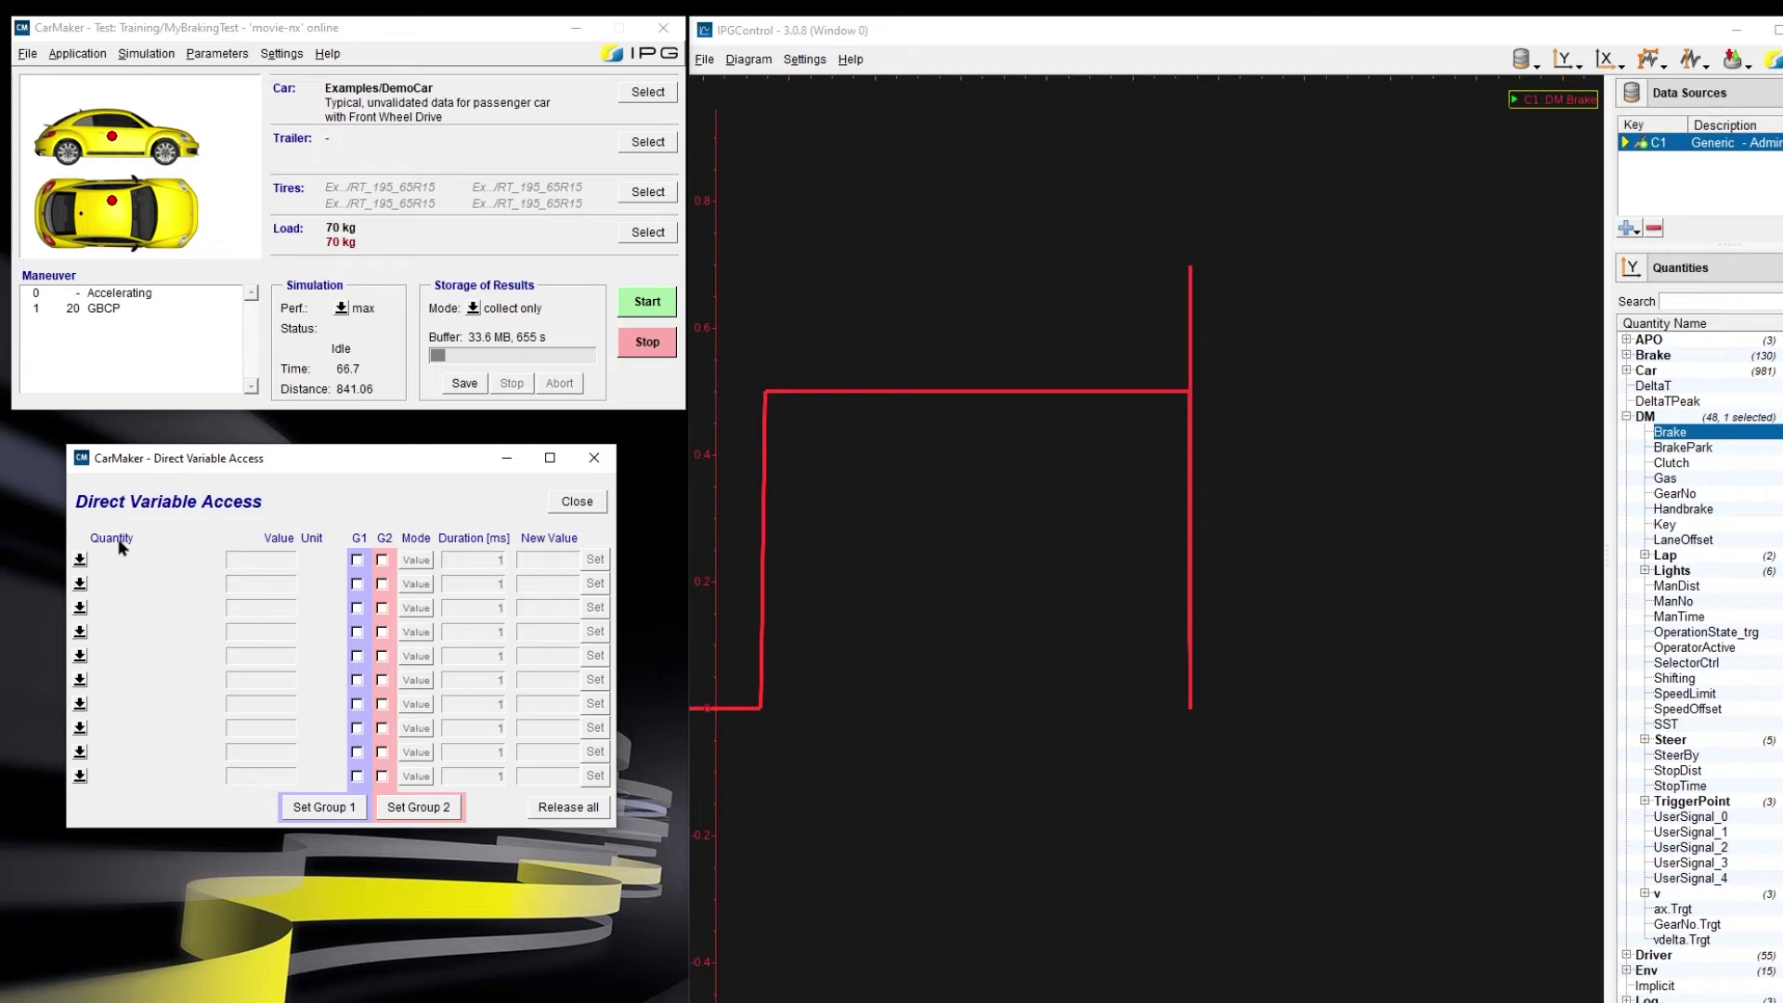
left_click(80, 559)
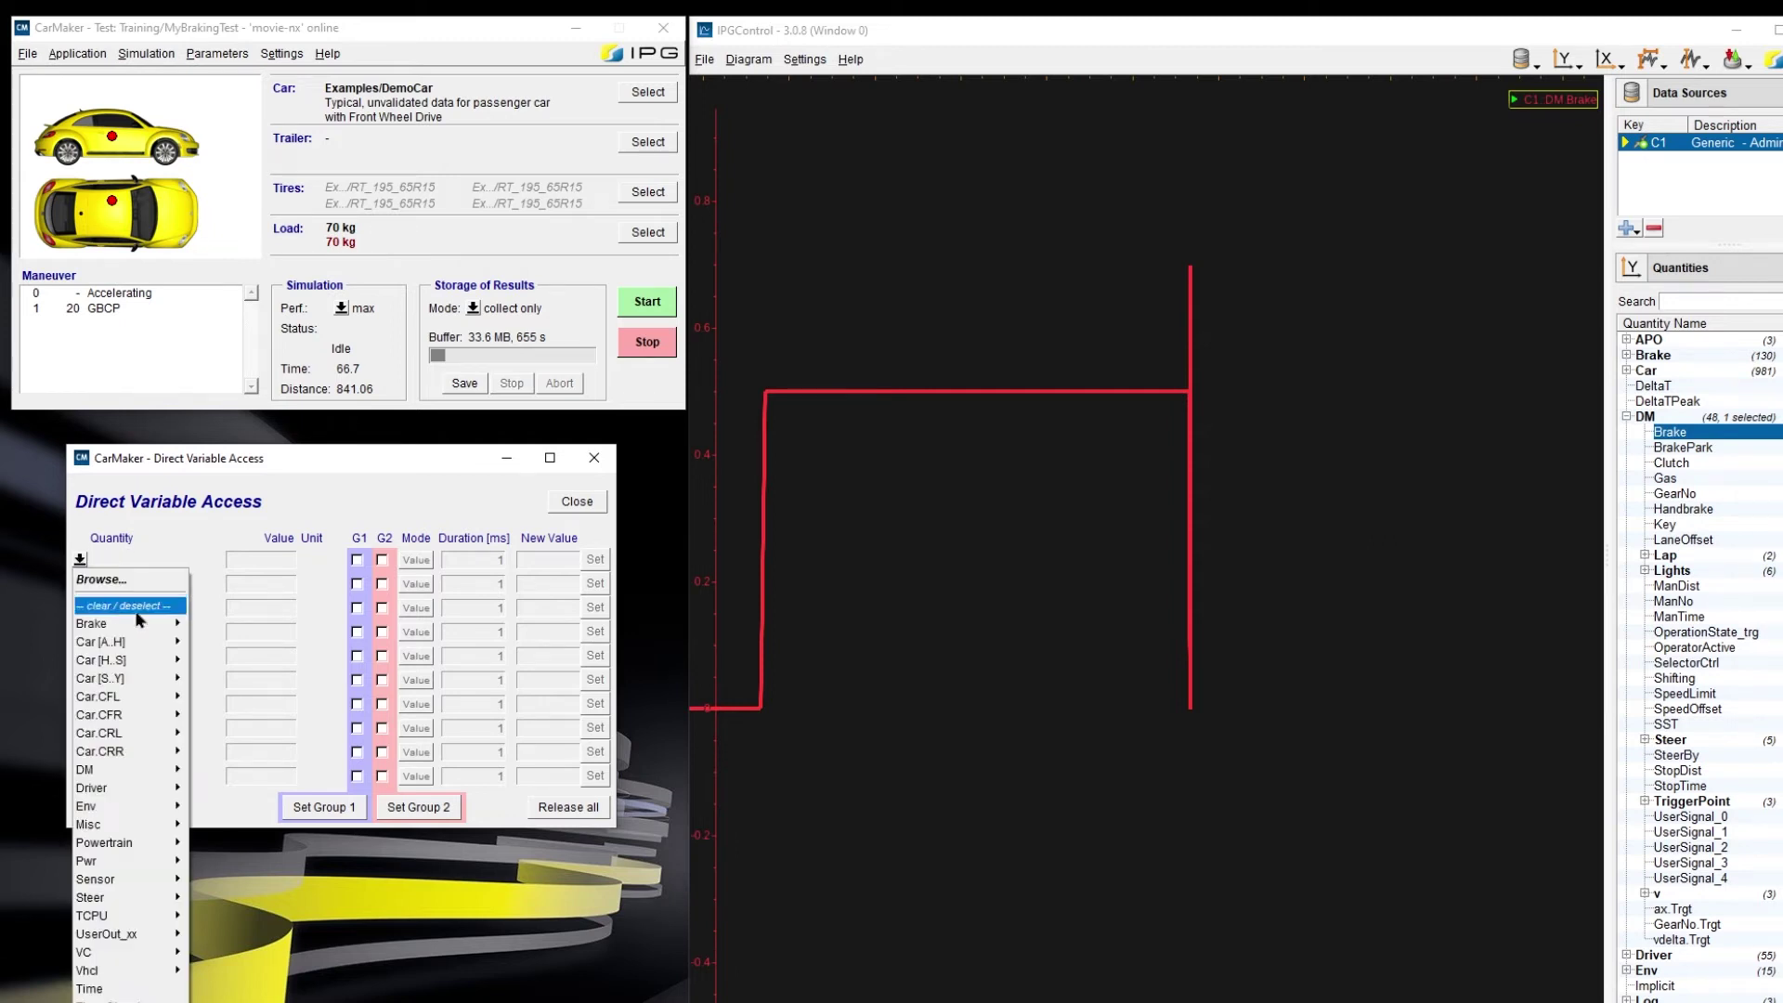
mouse_move(144, 770)
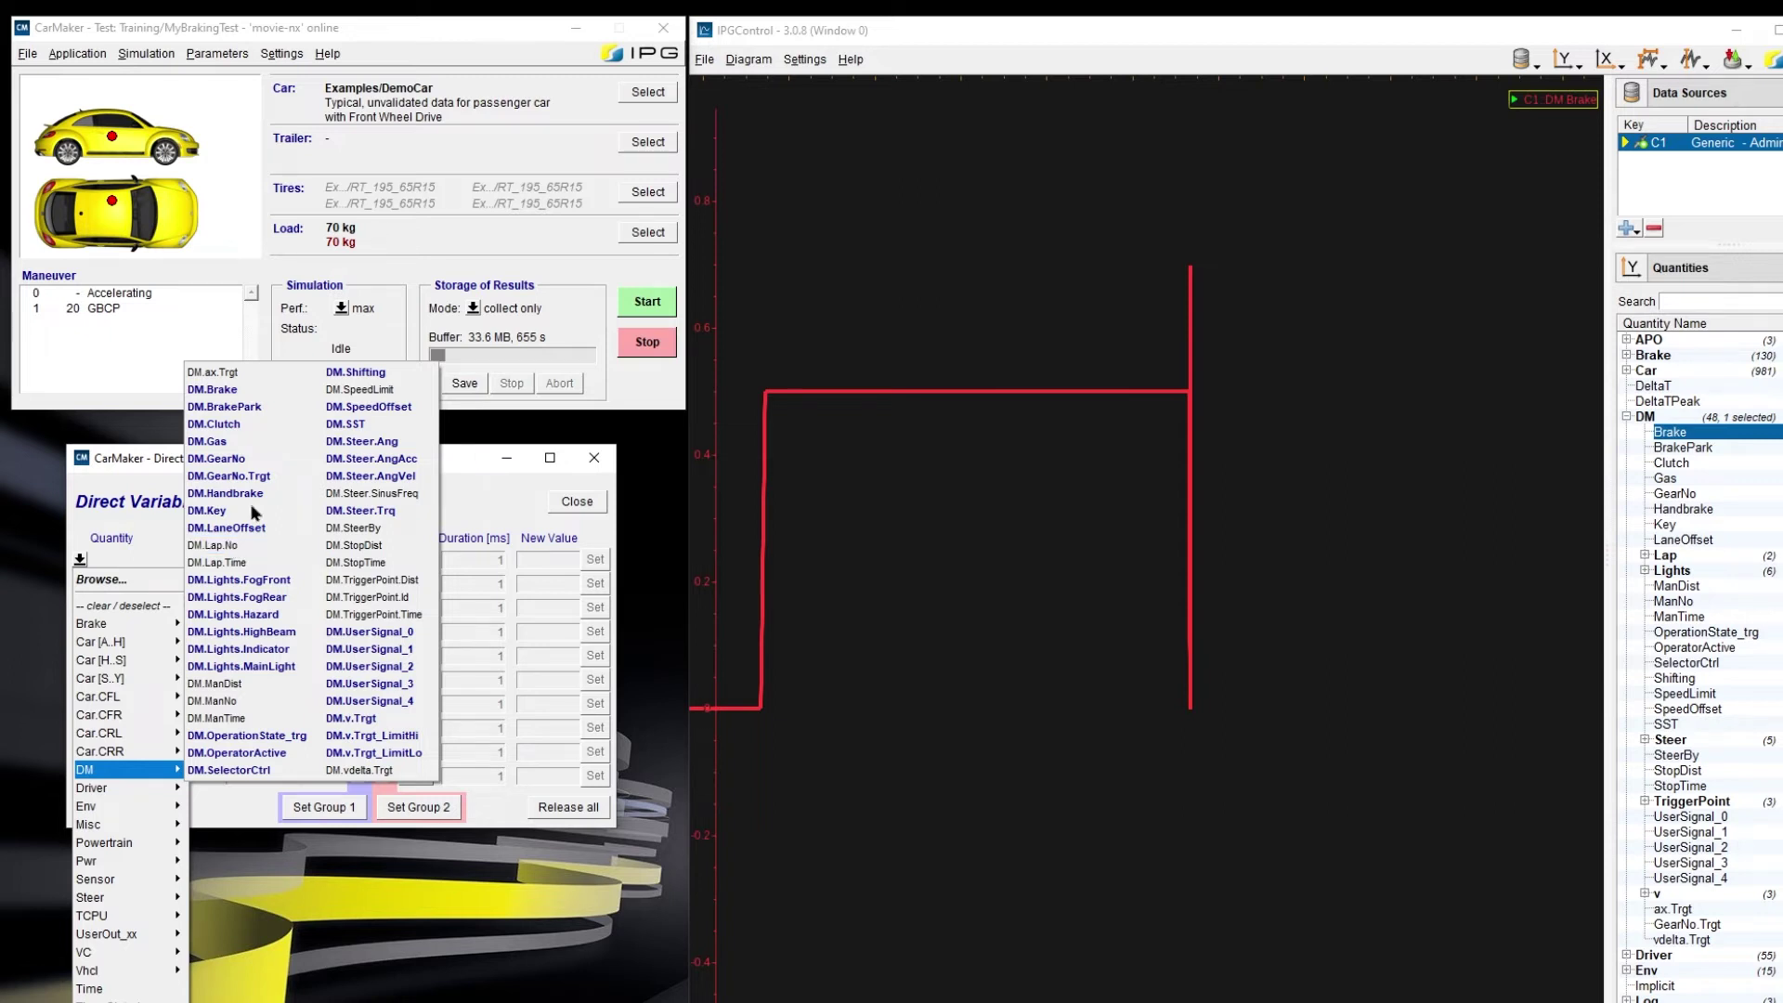
left_click(231, 392)
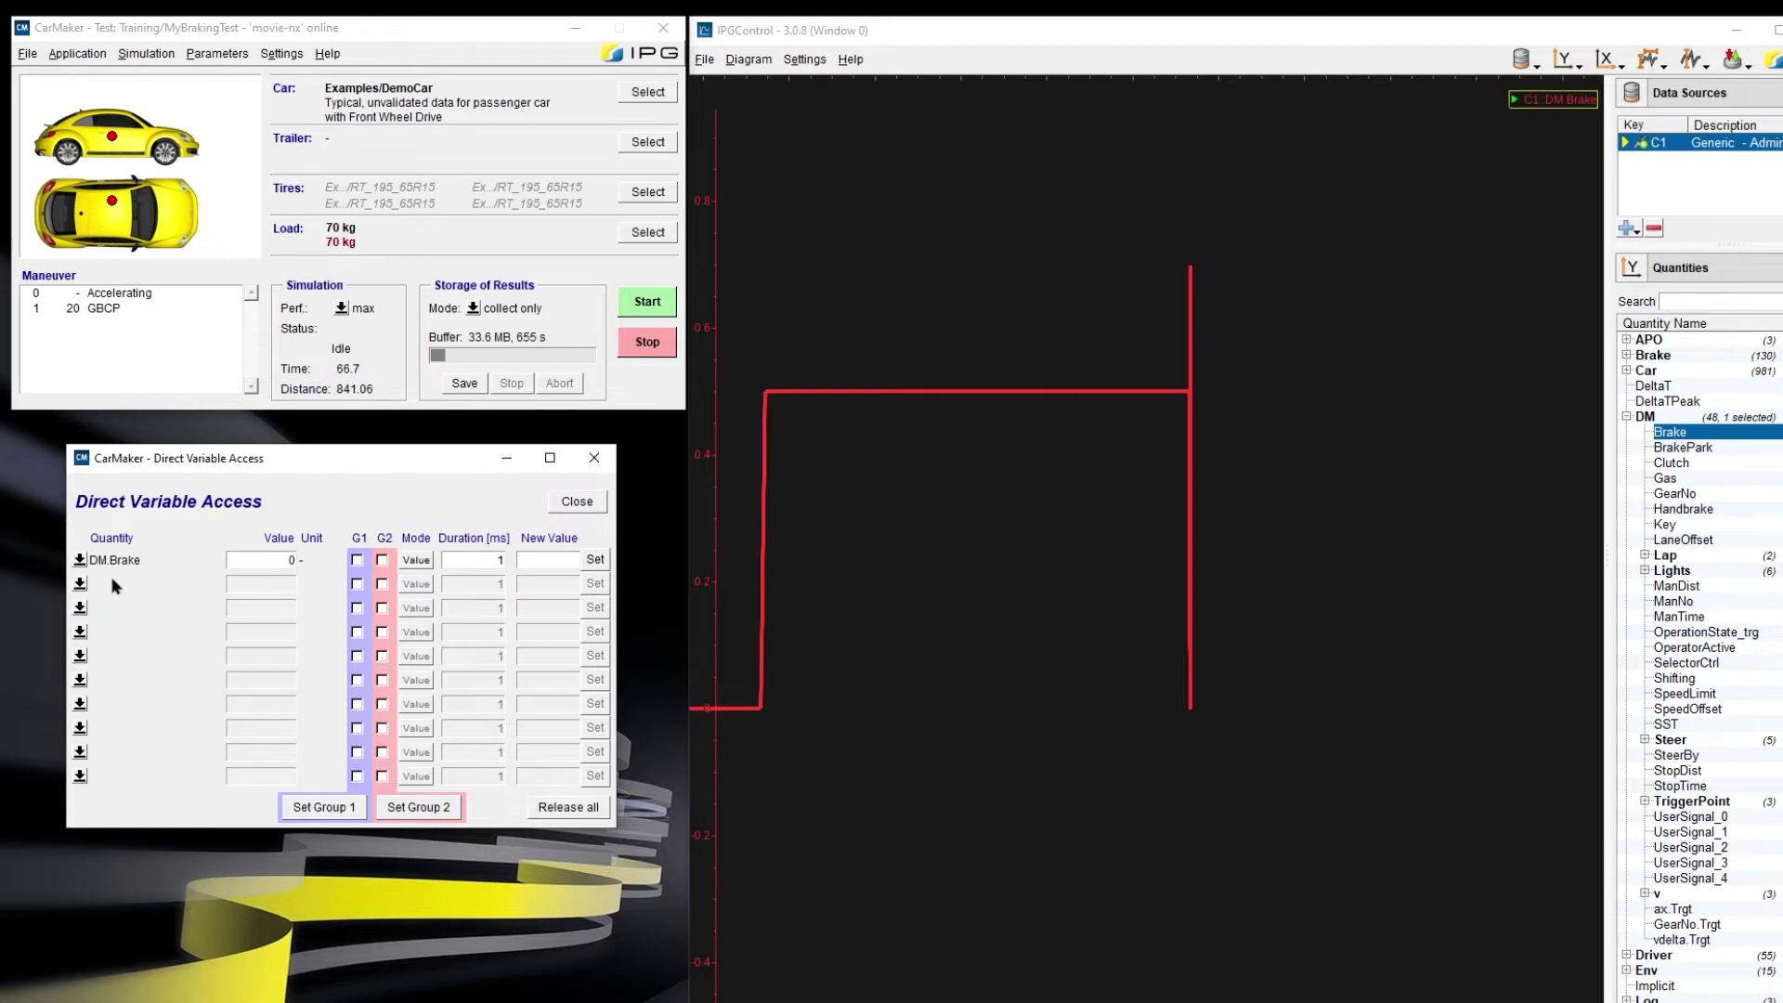
Step: Add DM.SpeedLimit as a second row, and set DM.Brake's duration to -1 and new value to 0.8
left_click(80, 583)
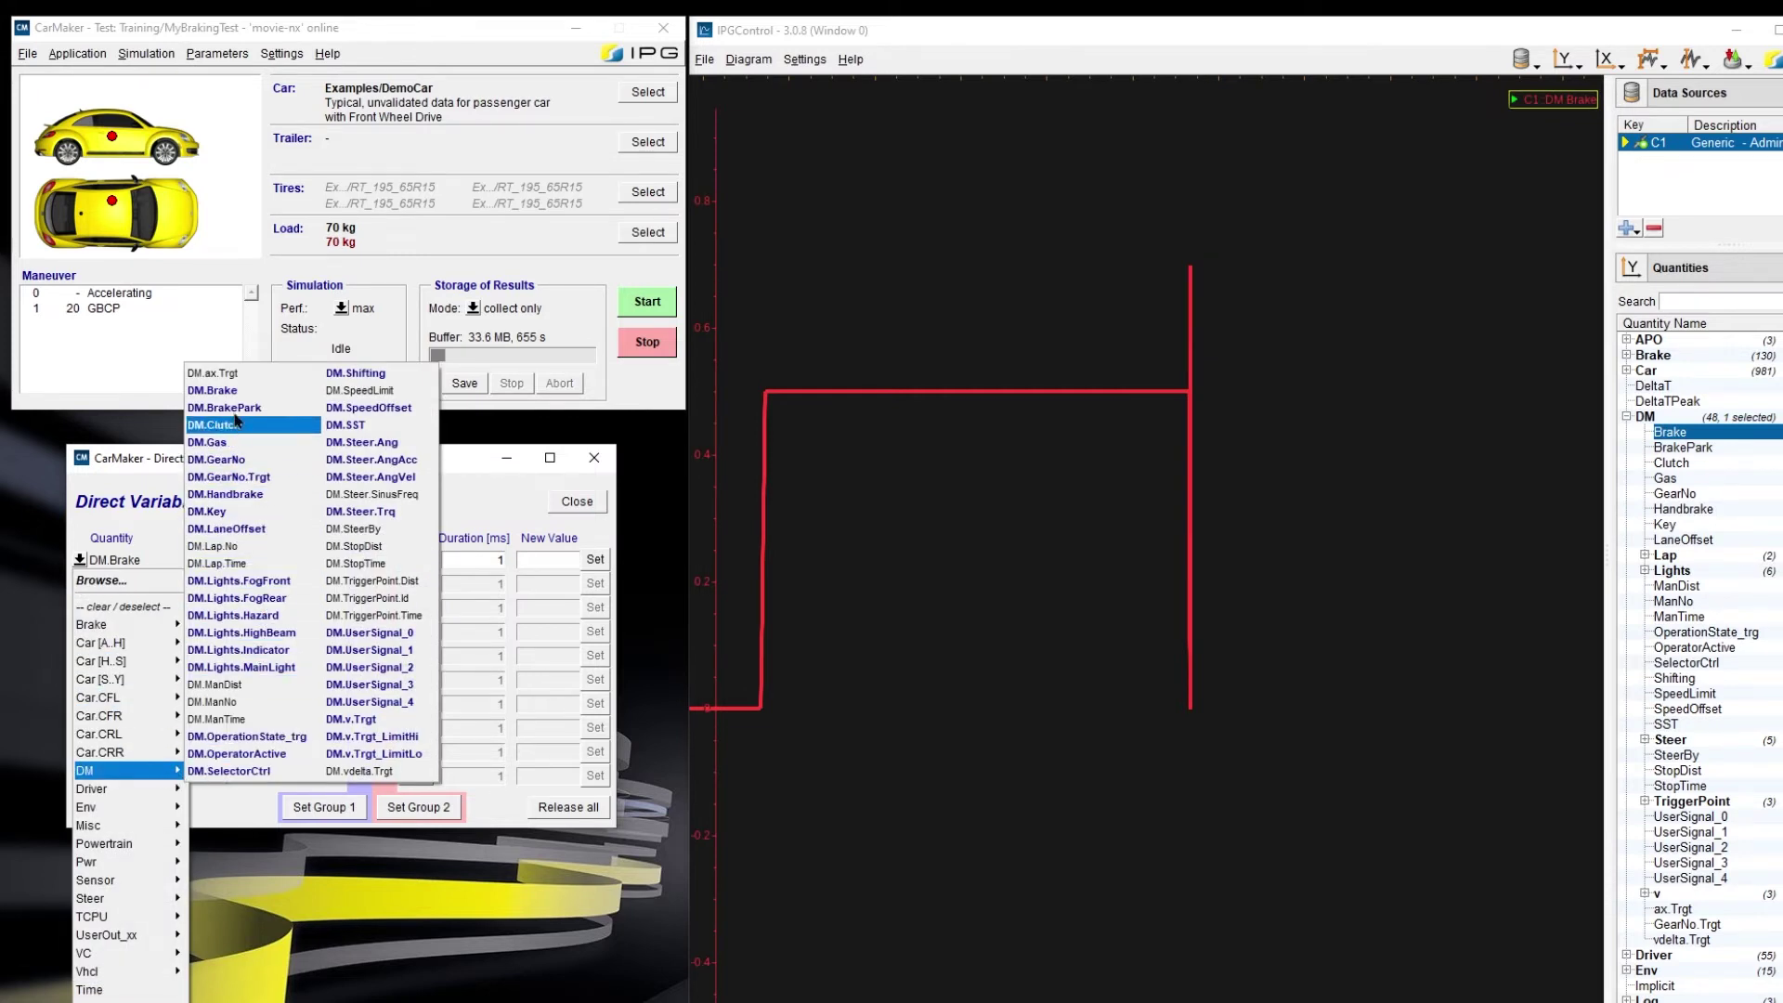
left_click(379, 391)
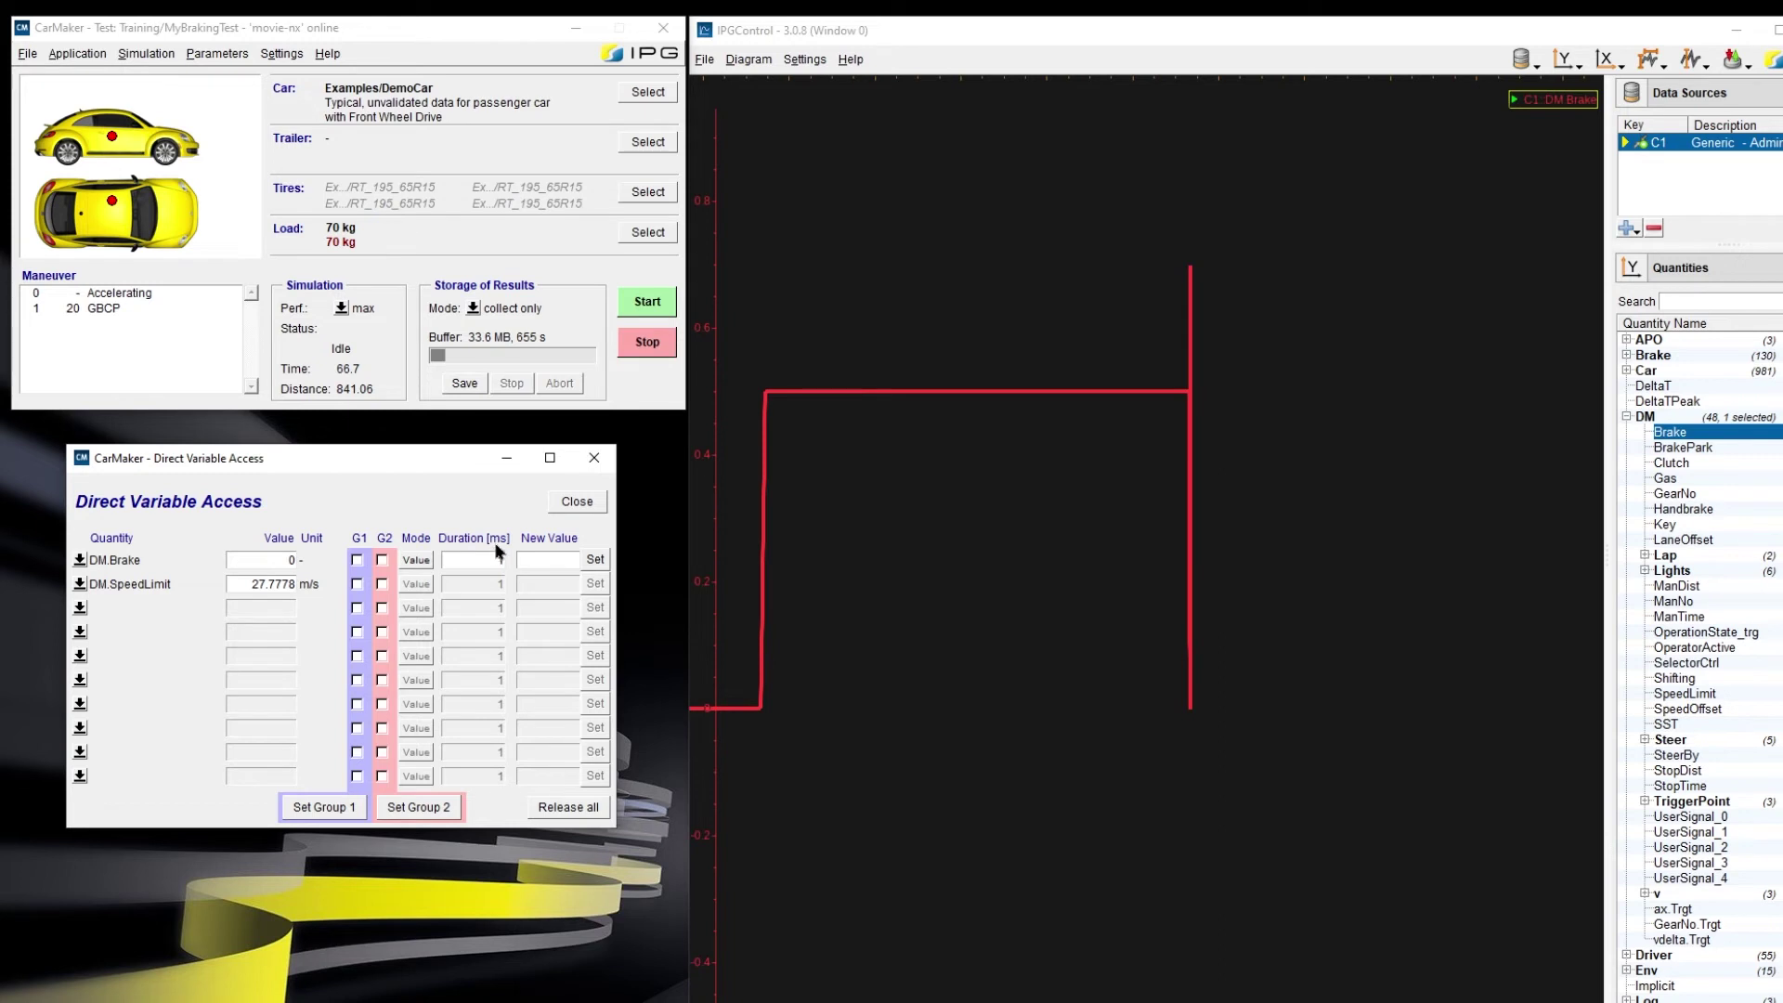
type("1")
left_click(901, 393)
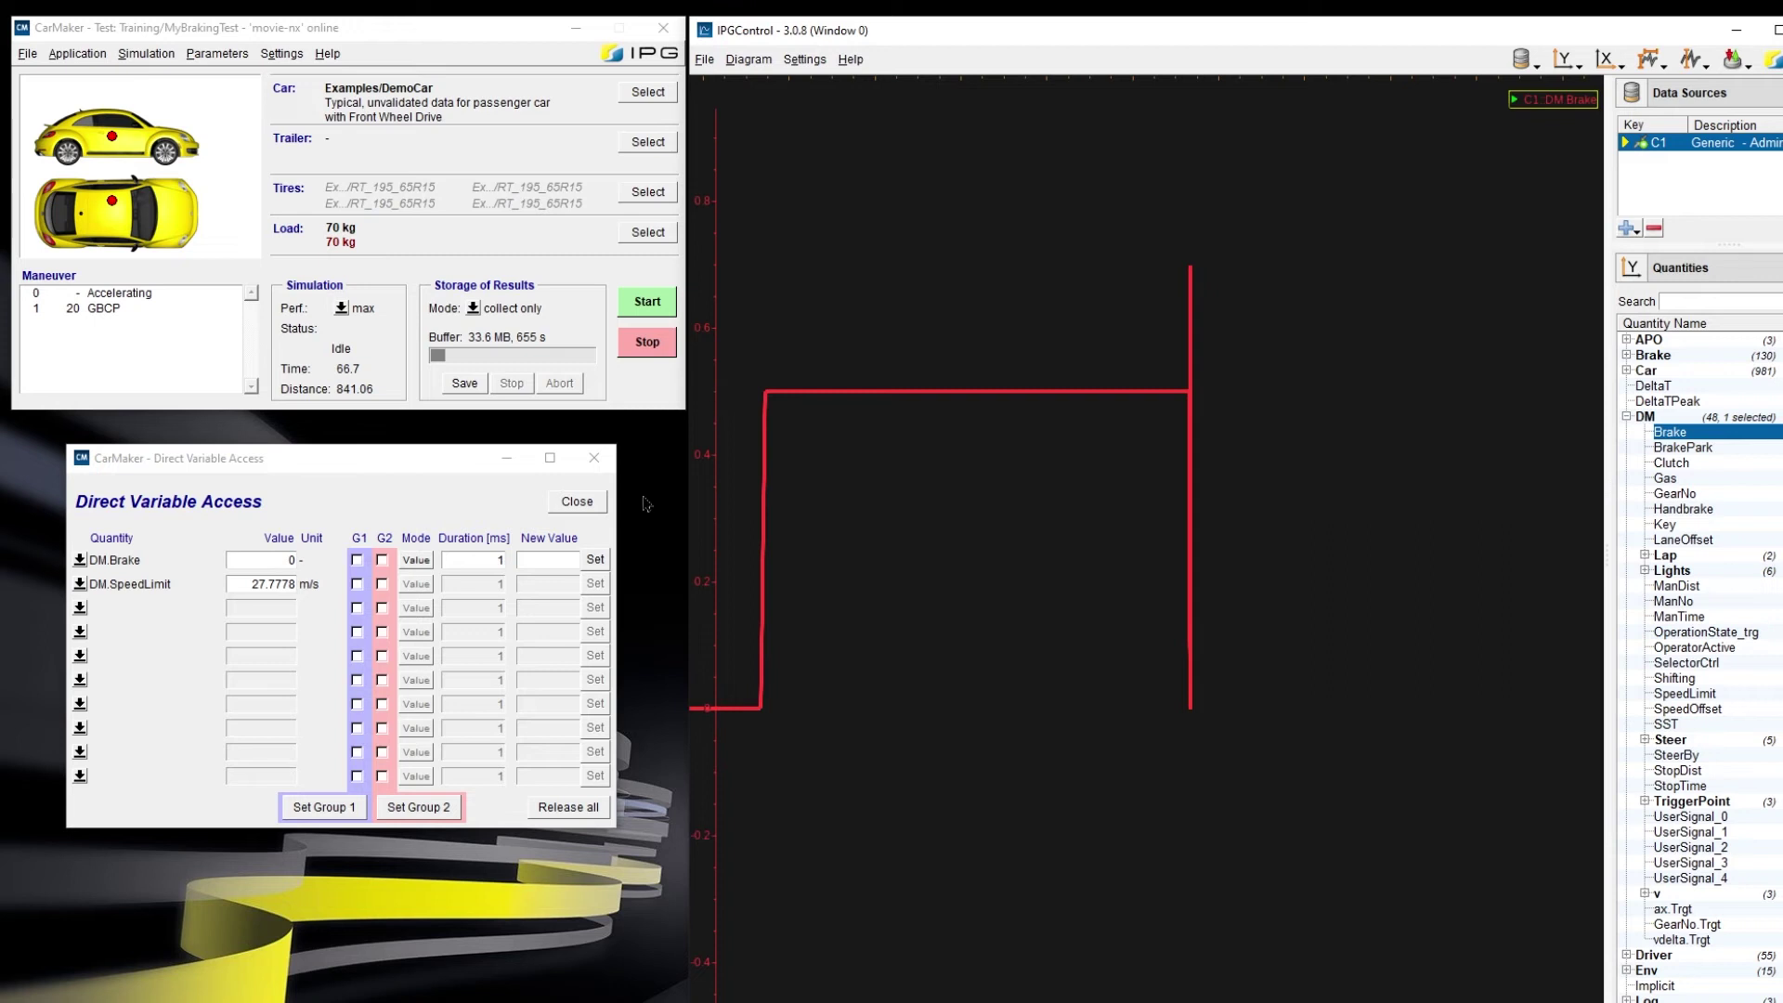
left_click(558, 558)
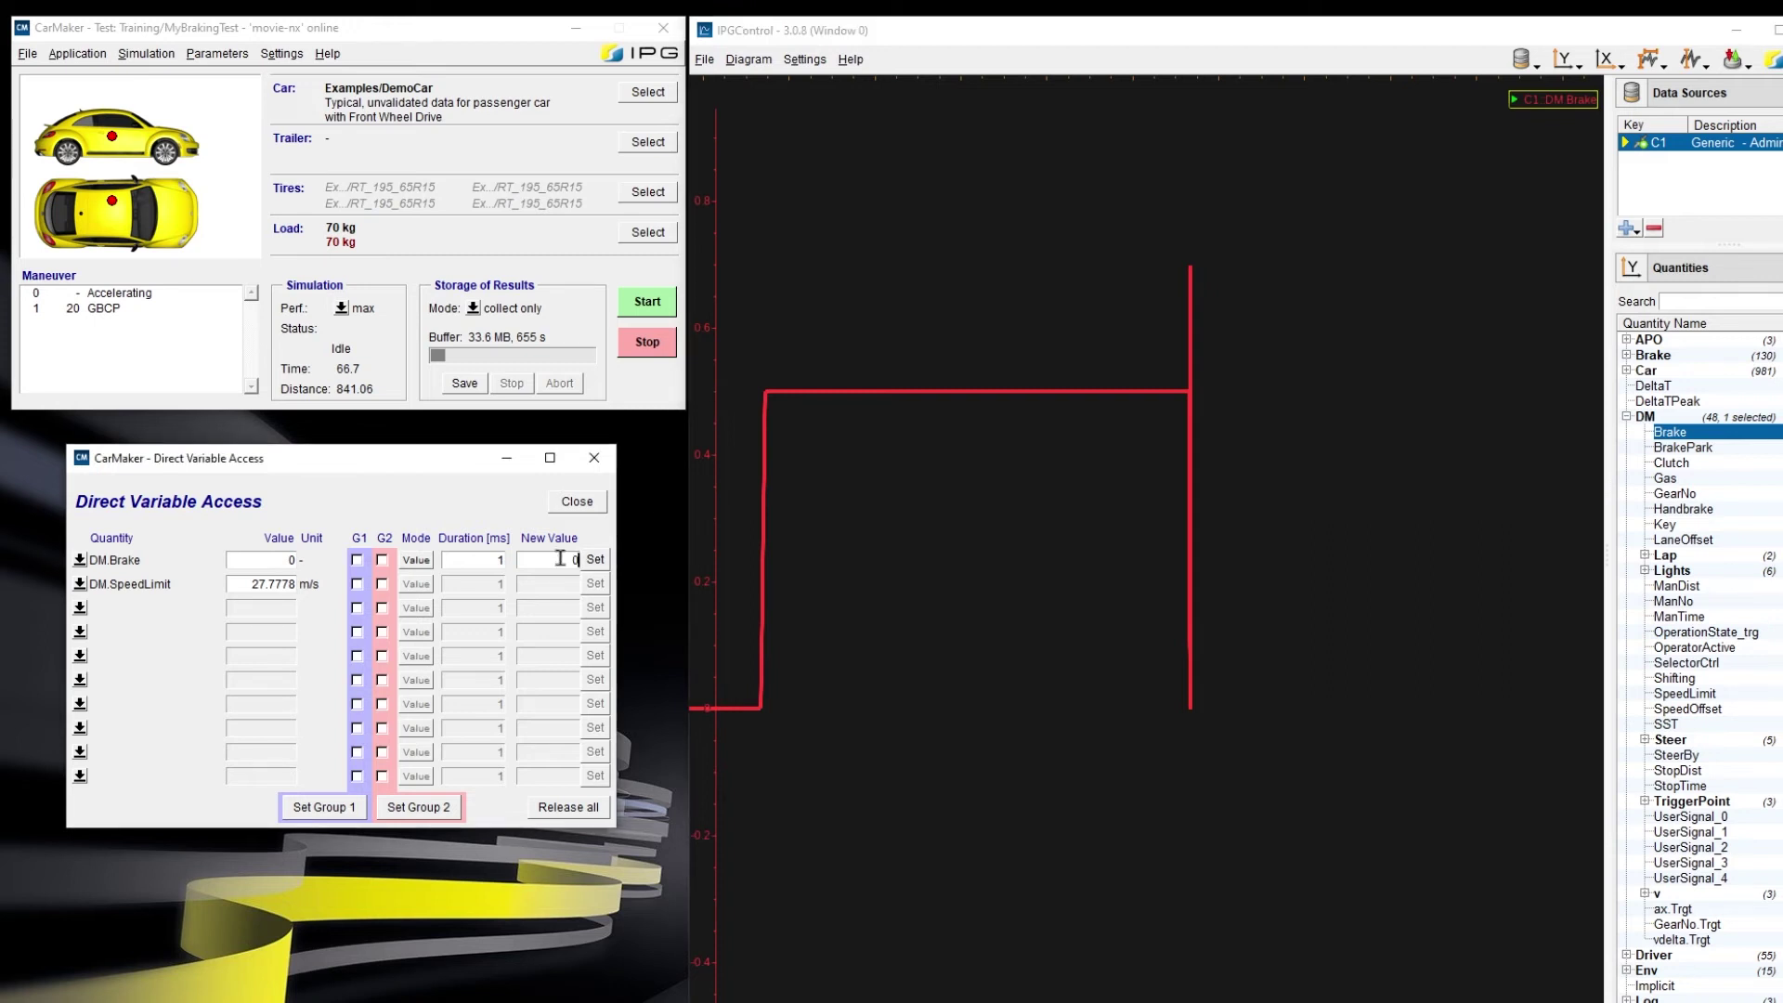
type("0.8")
Step: Apply the 0.8 DM.Brake override, start a new run, and pan to the flat 0.8 line
left_click(594, 560)
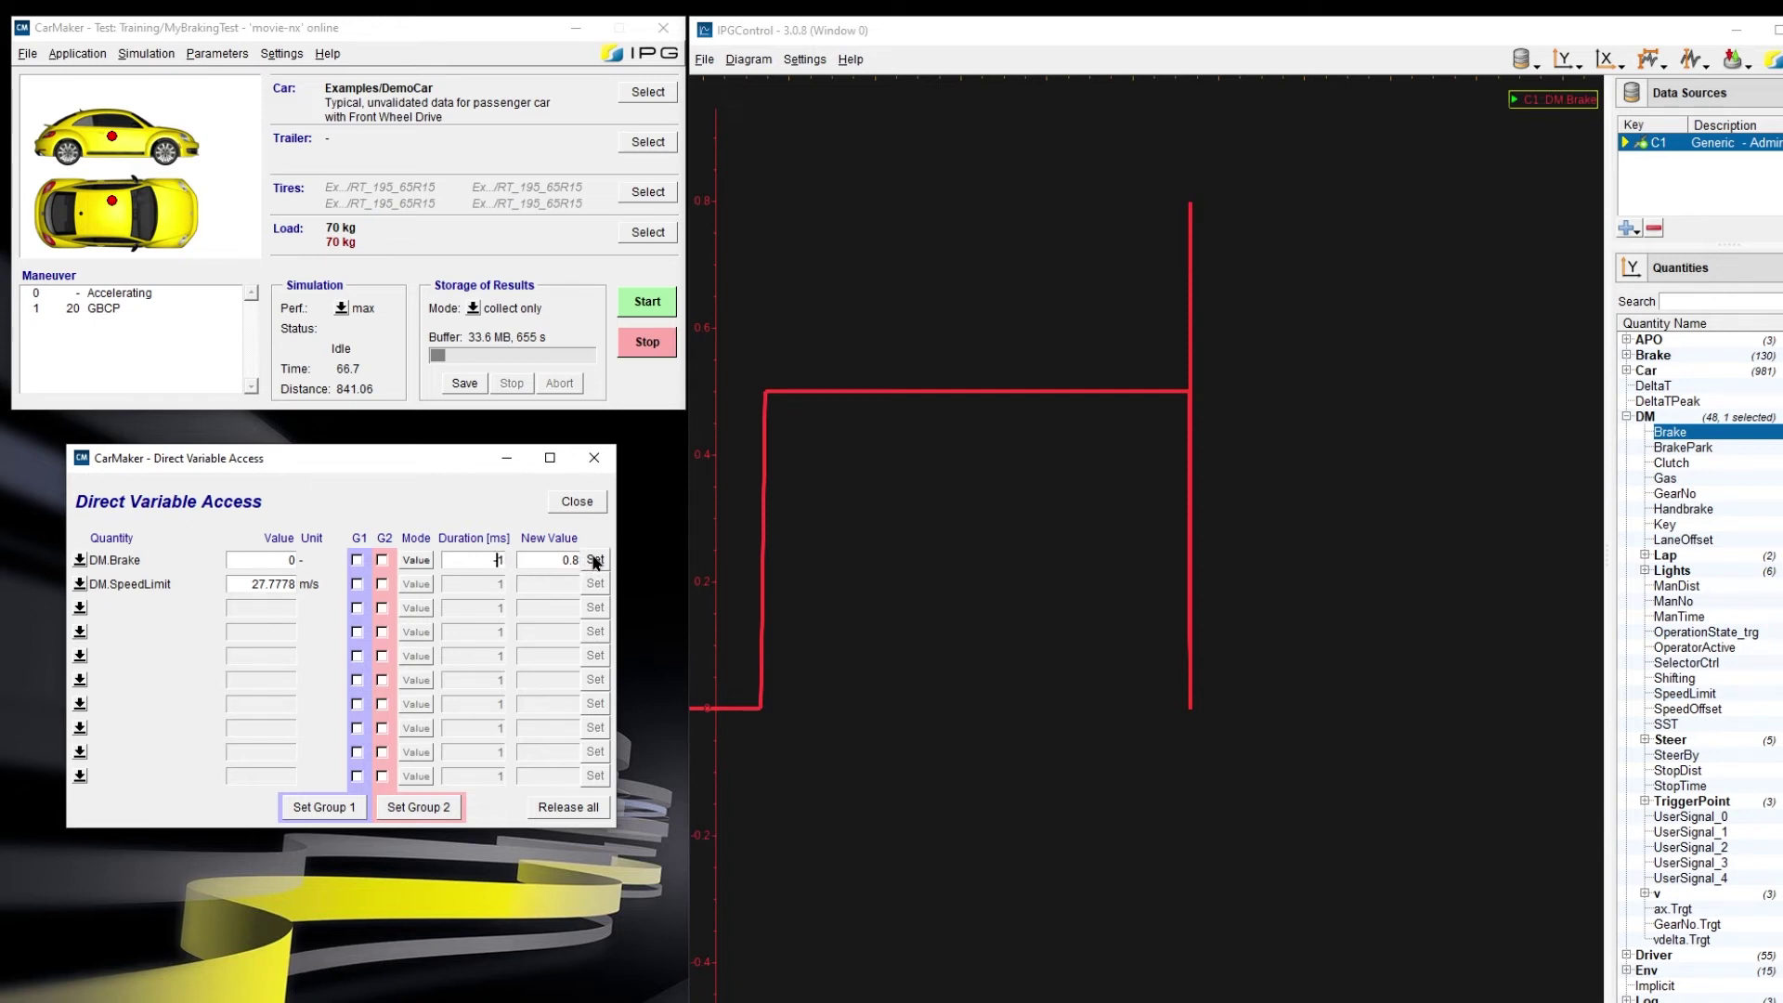
left_click(643, 303)
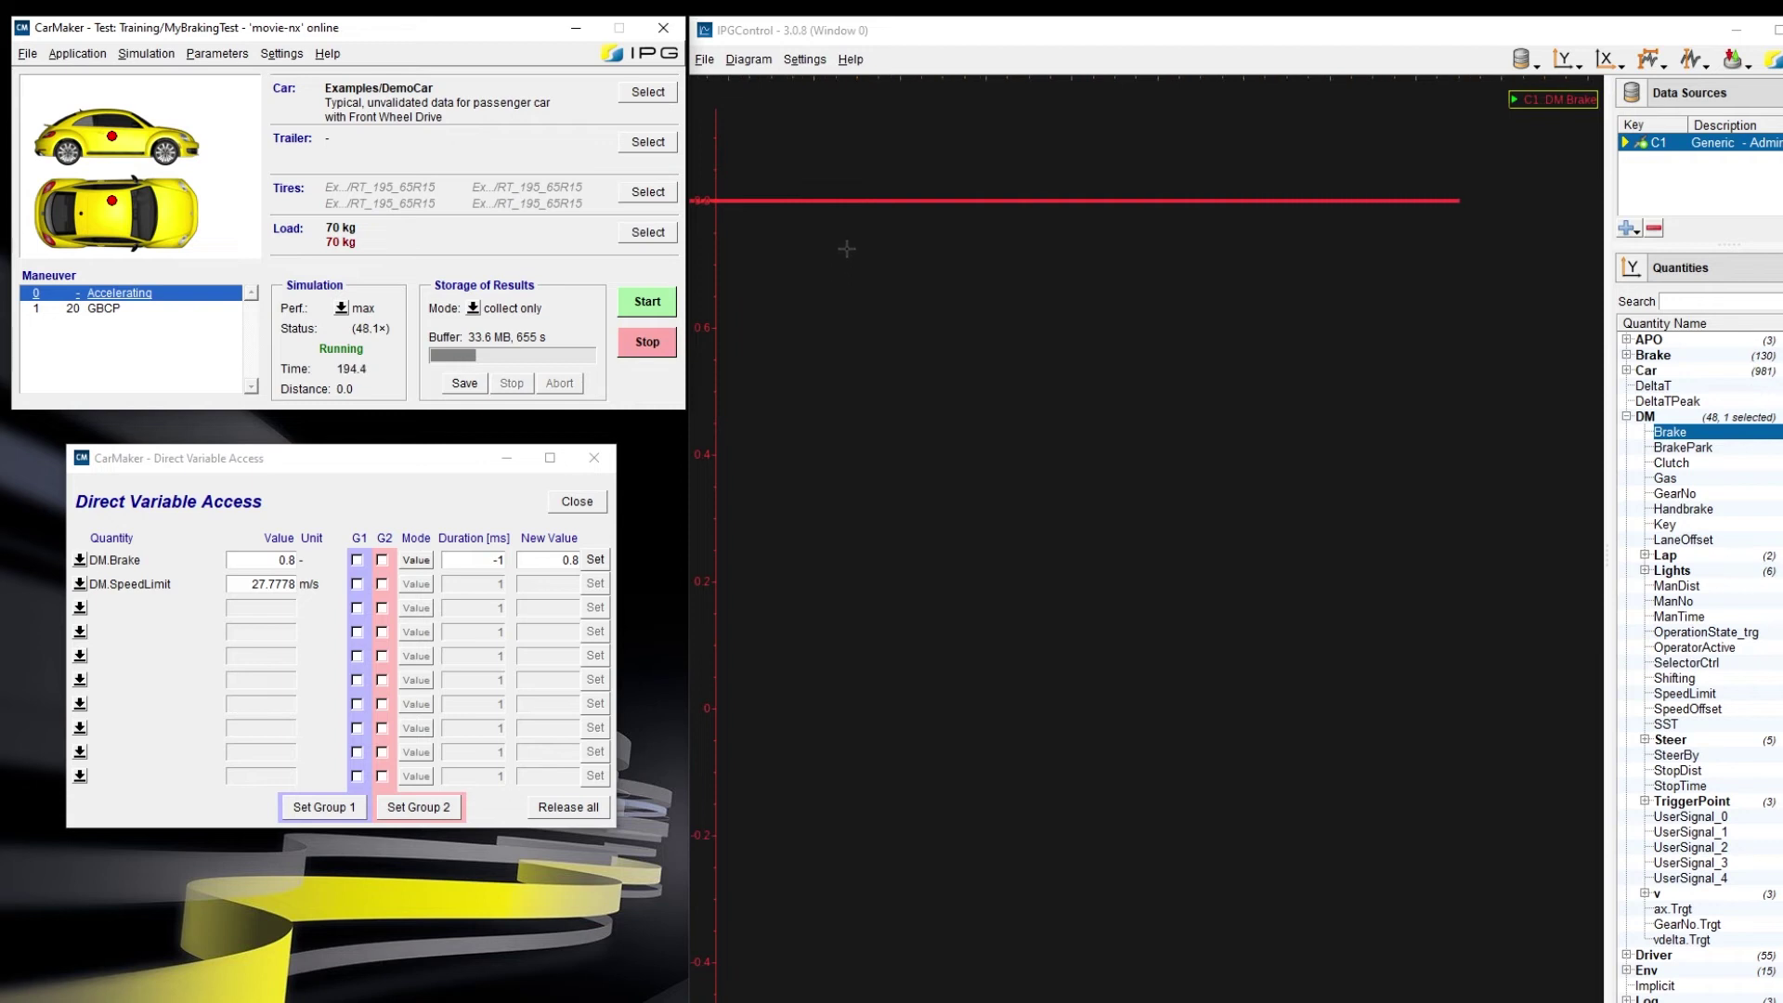
left_click_drag(841, 251, 1063, 509)
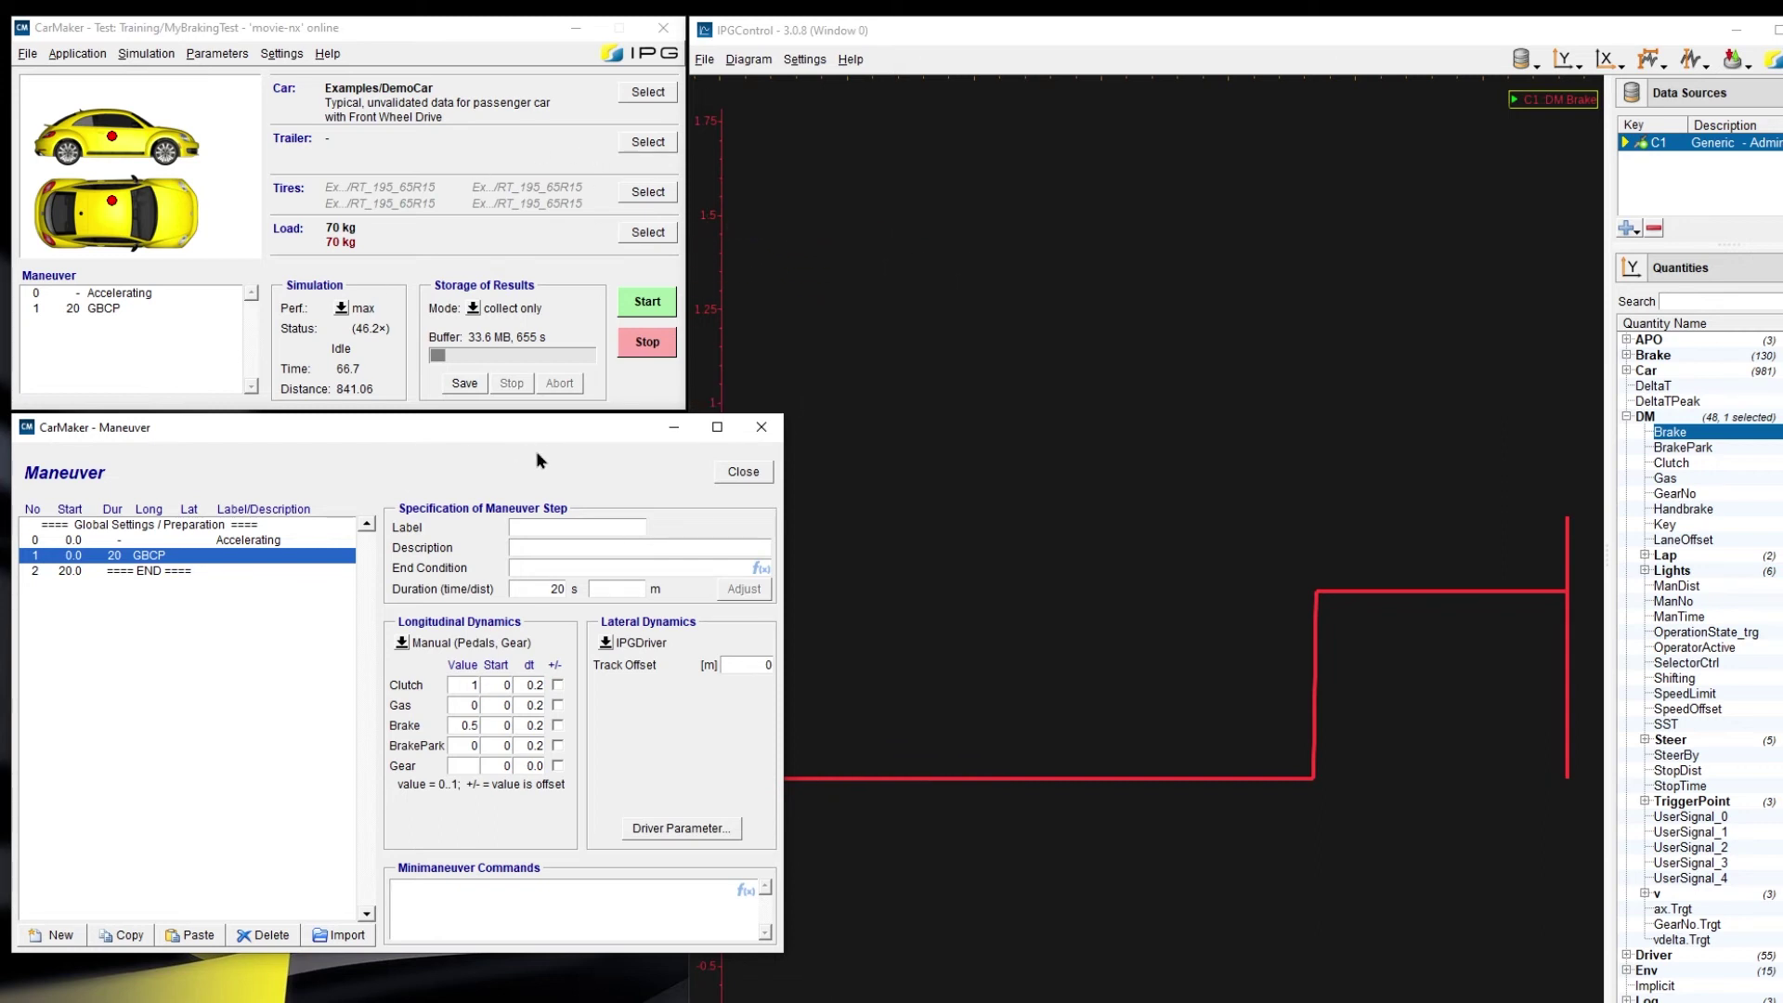
left_click(244, 547)
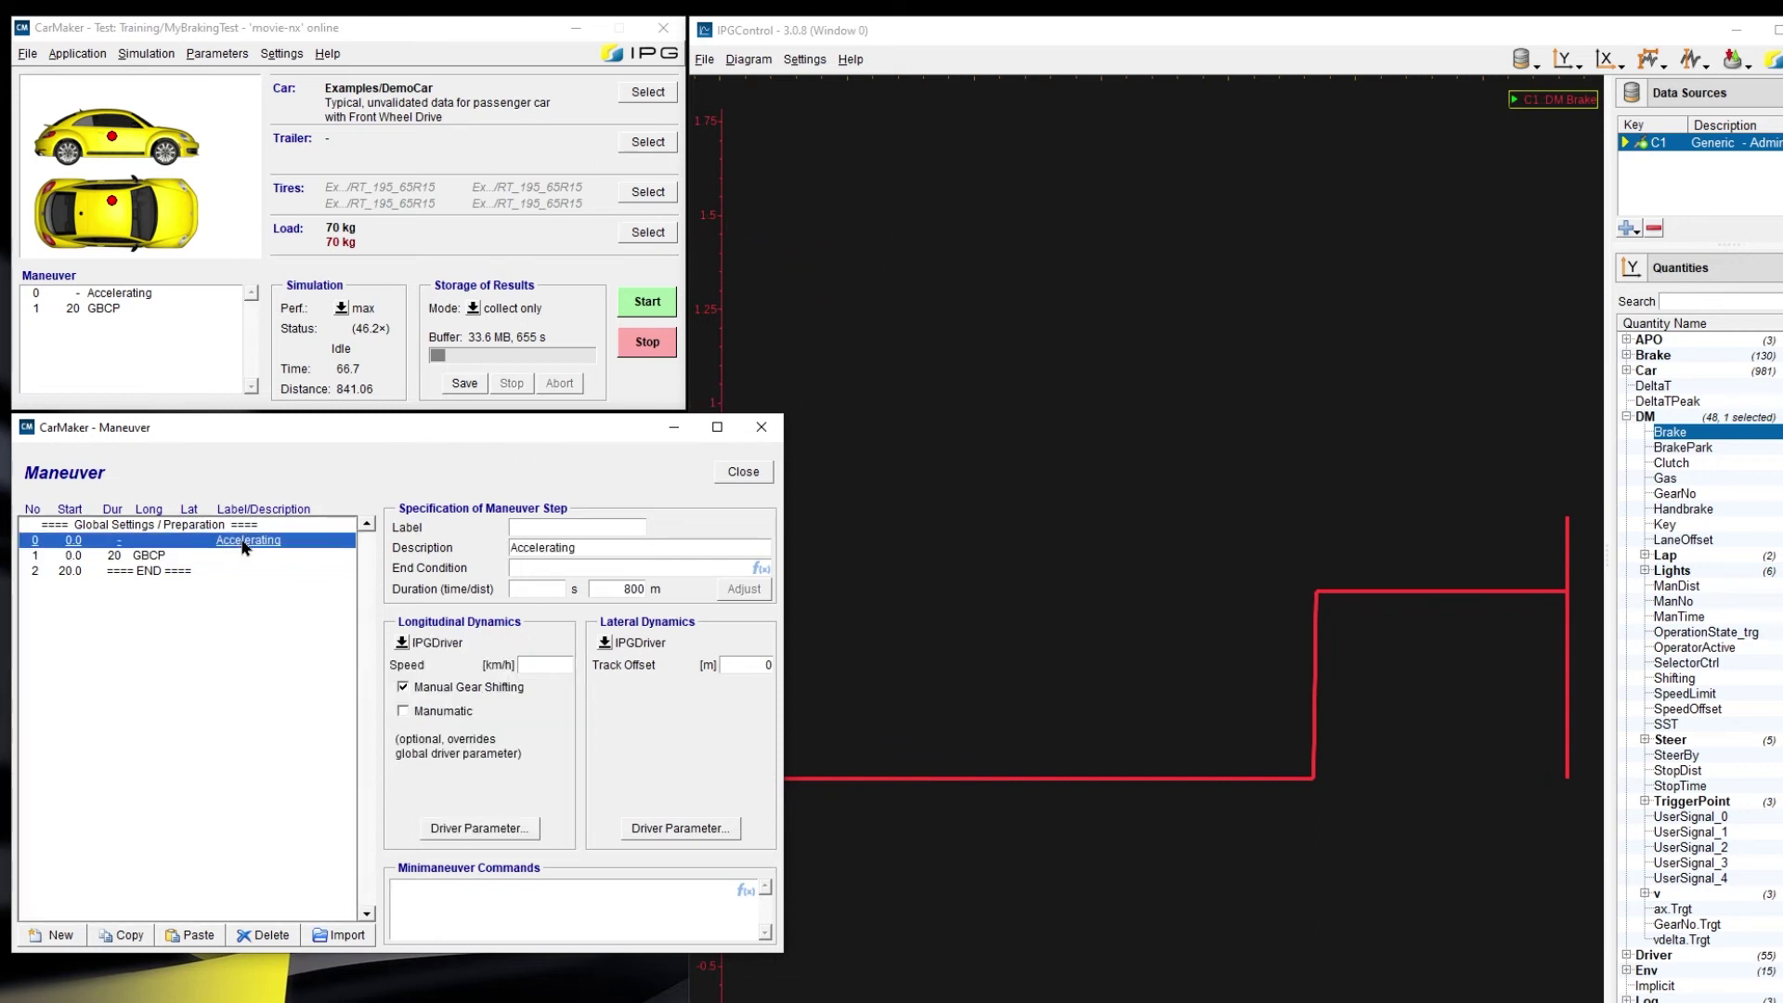
left_click(172, 557)
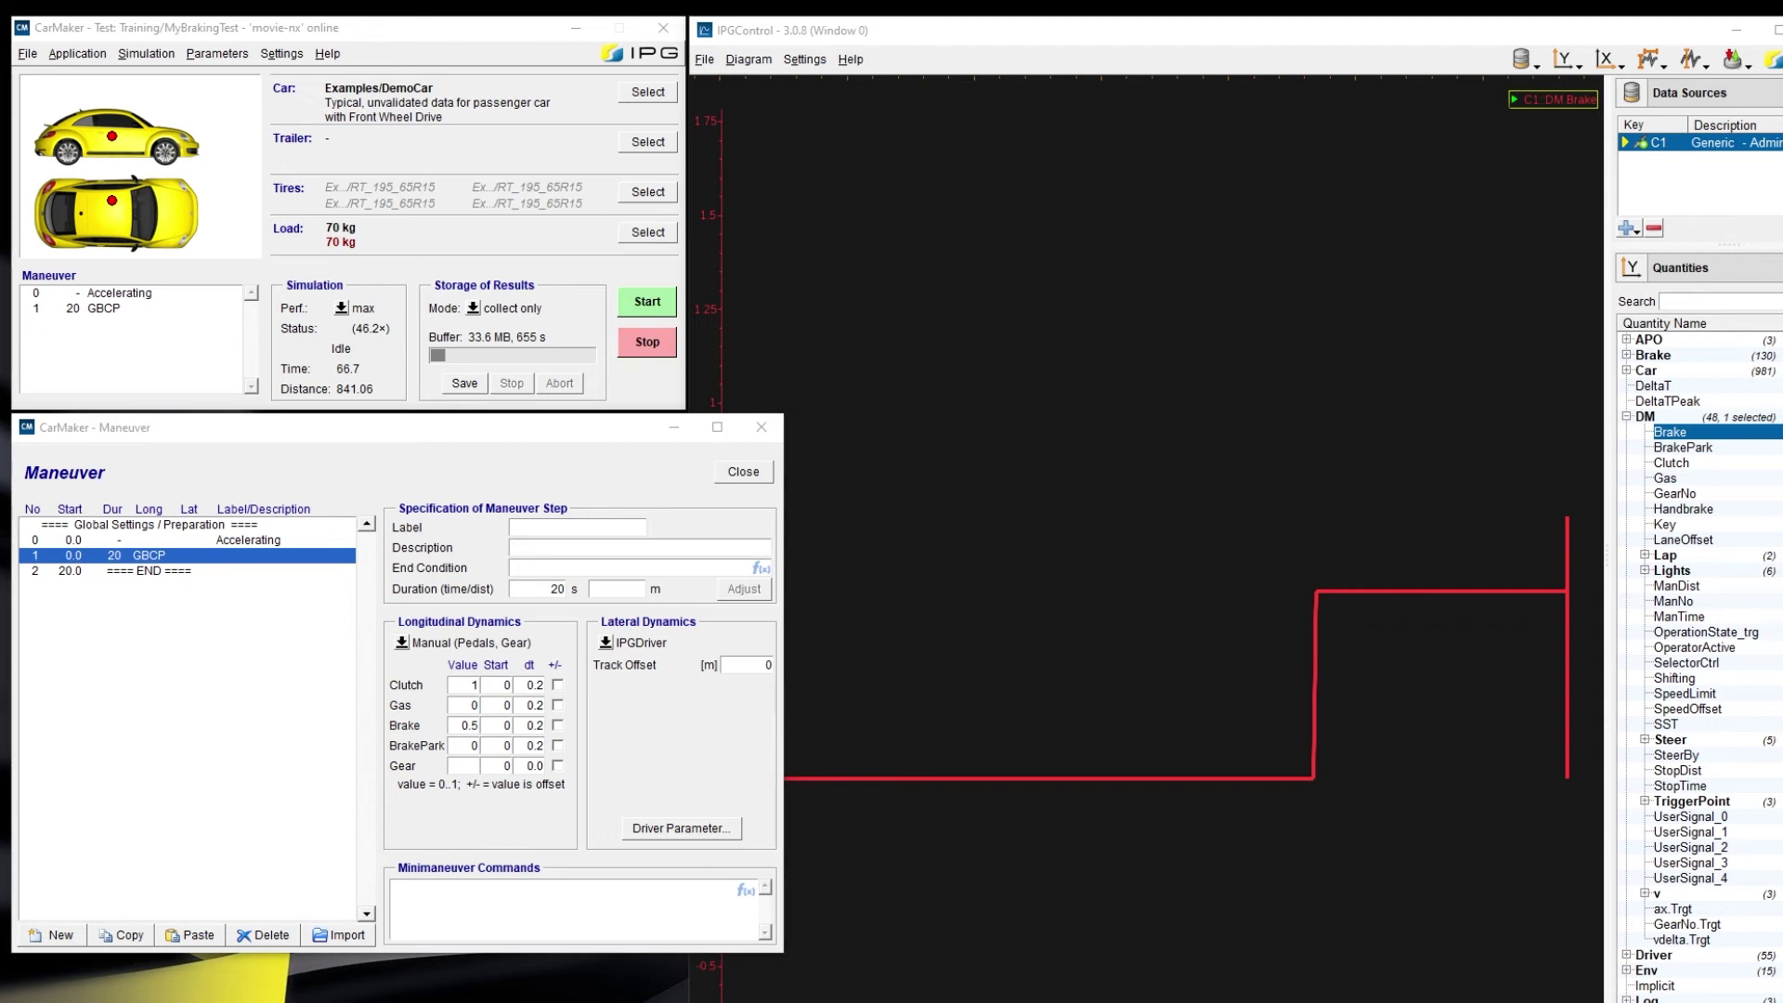
Step: Paste [DM.ManTime> 10] DVAwr DM.Brake Abs 5000 0.8 into the GBCP step's minimaneuver commands
left_click(454, 904)
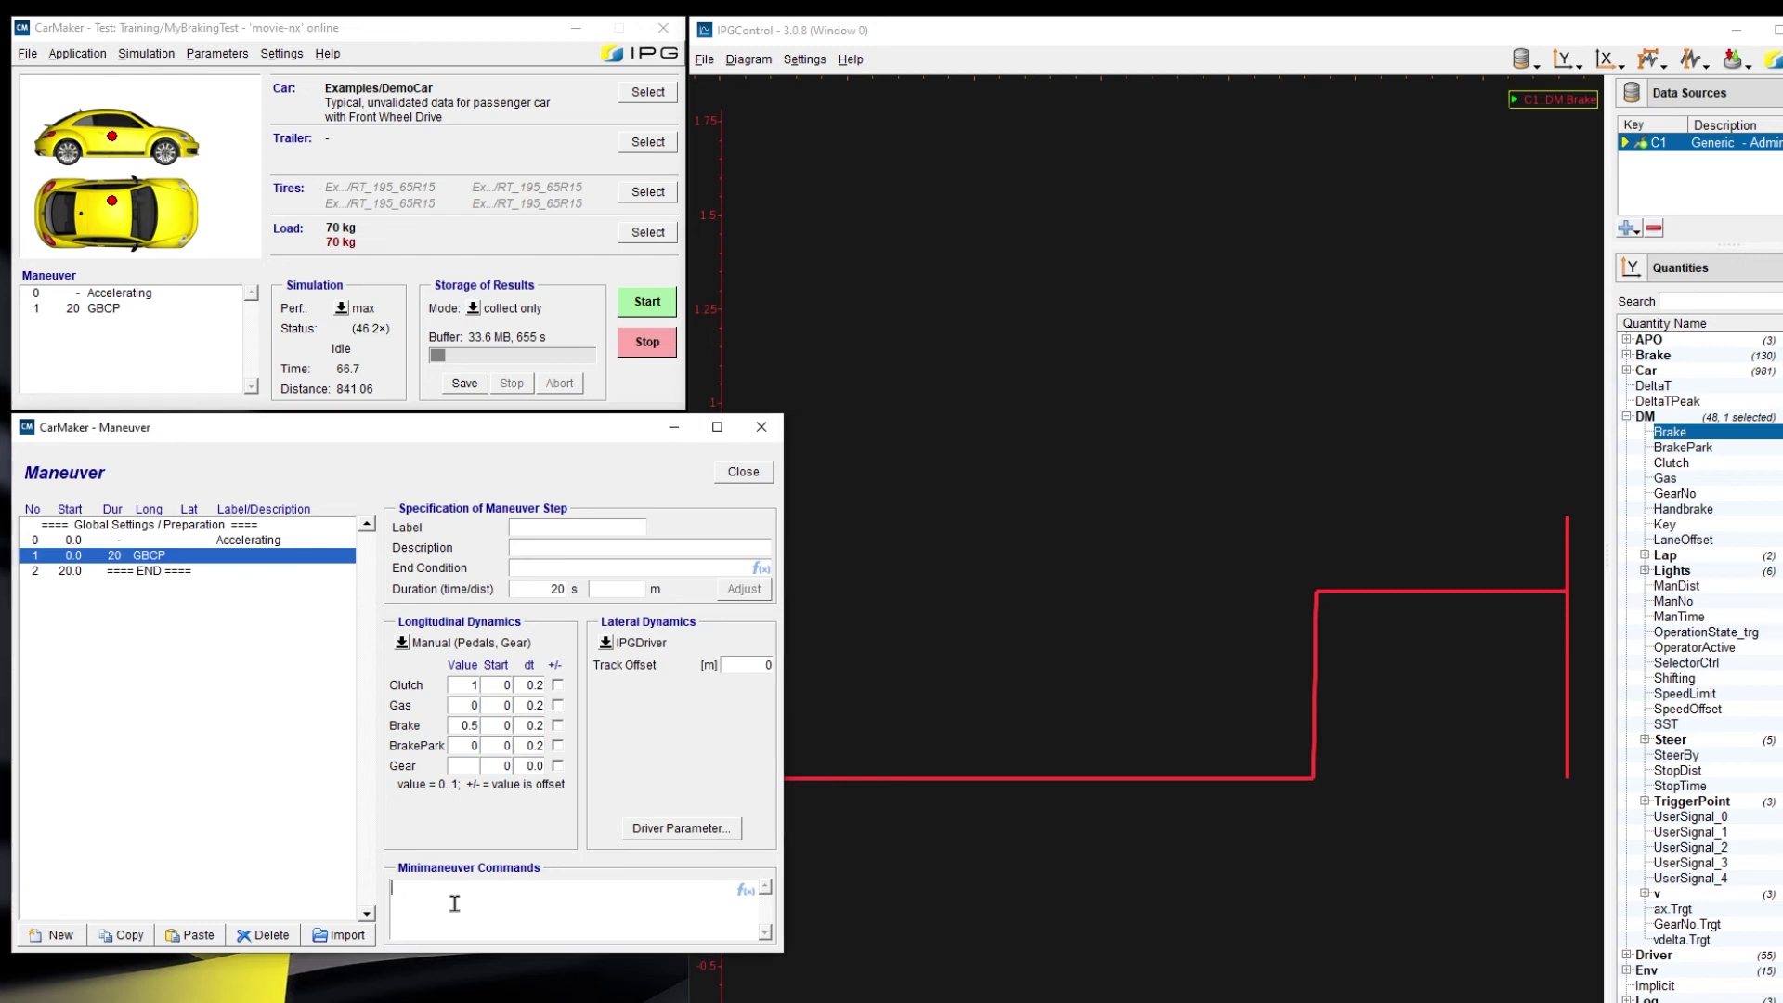
type("[DM.ManTime> 10] DVAwr DM.Brake Abs 5000 0.8")
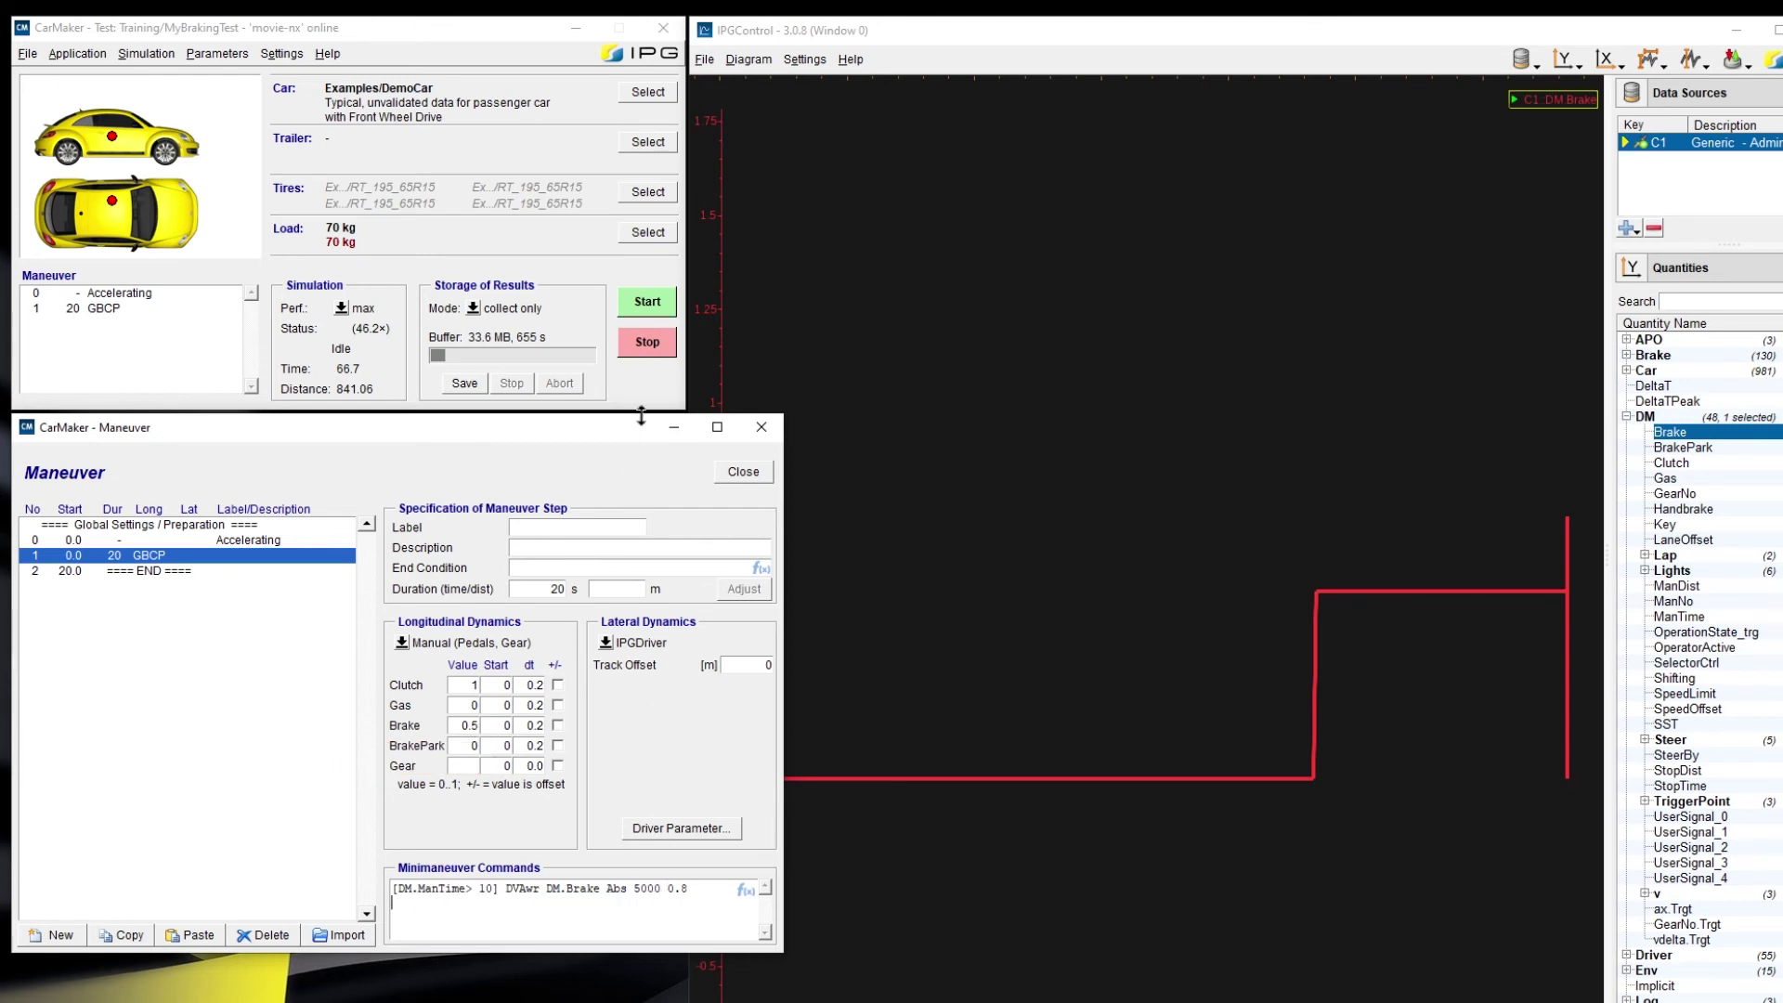
Step: Run the simulation and inspect the brake curve jumping from 0.5 to about 0.8
left_click(648, 302)
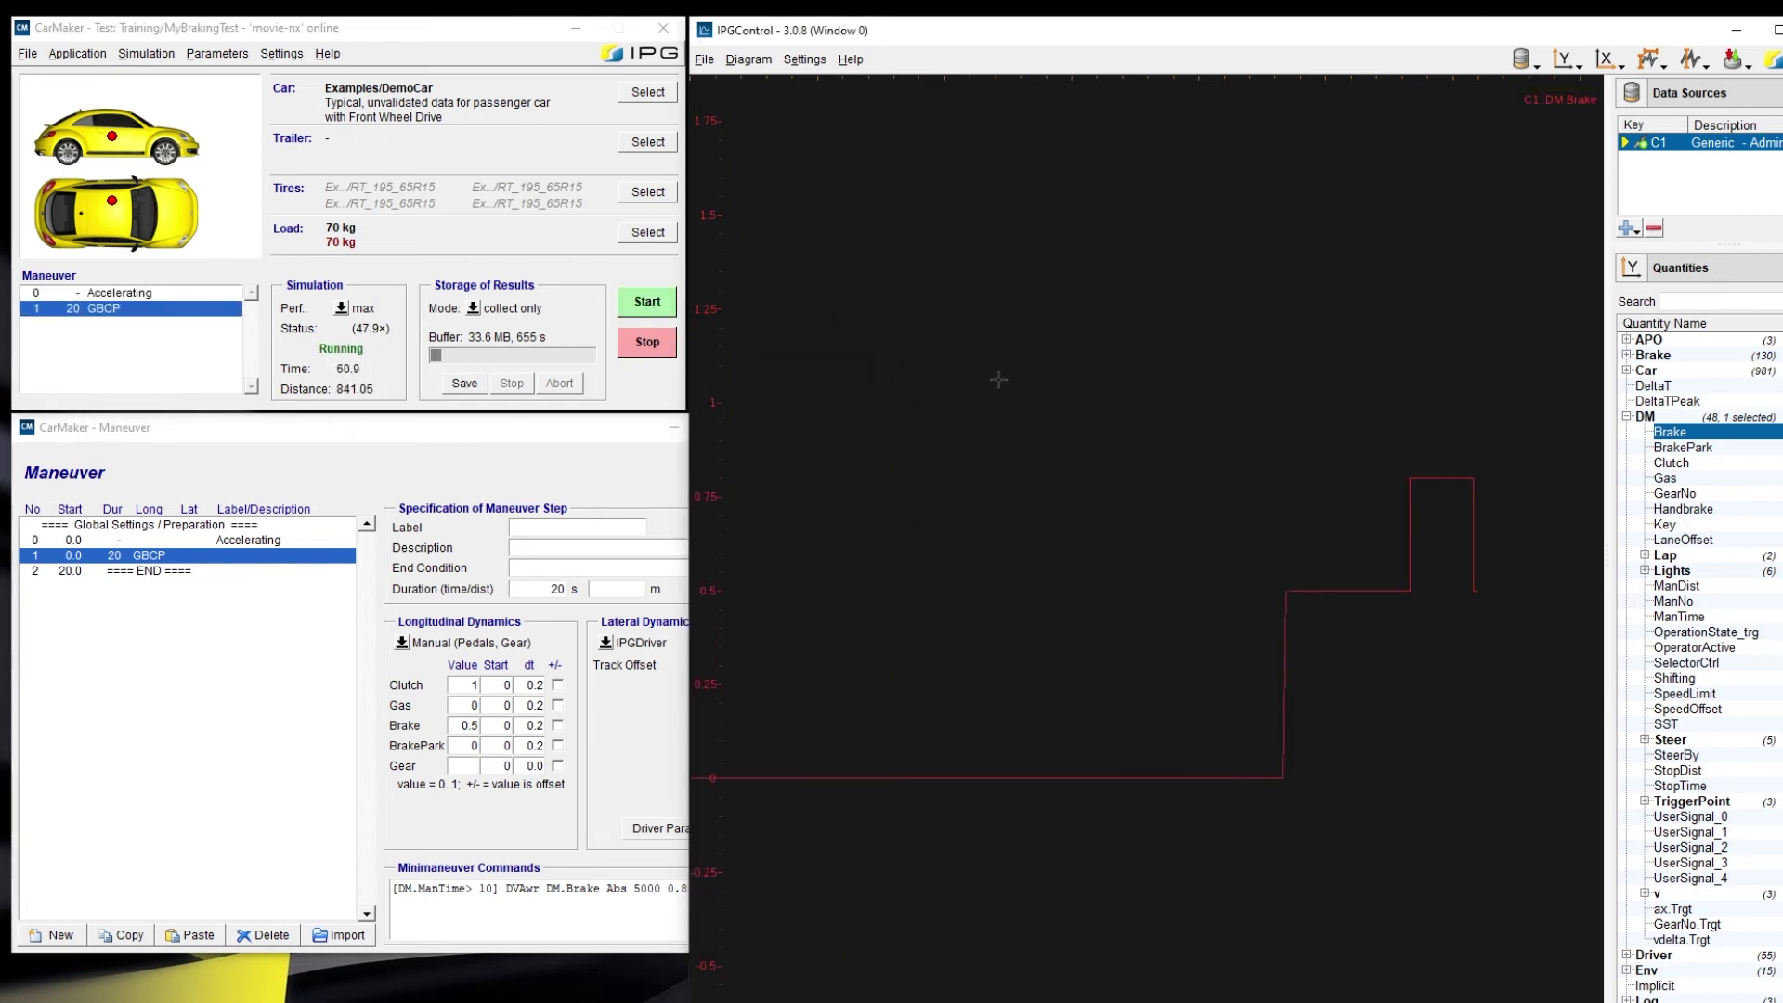
left_click_drag(1276, 436, 1054, 452)
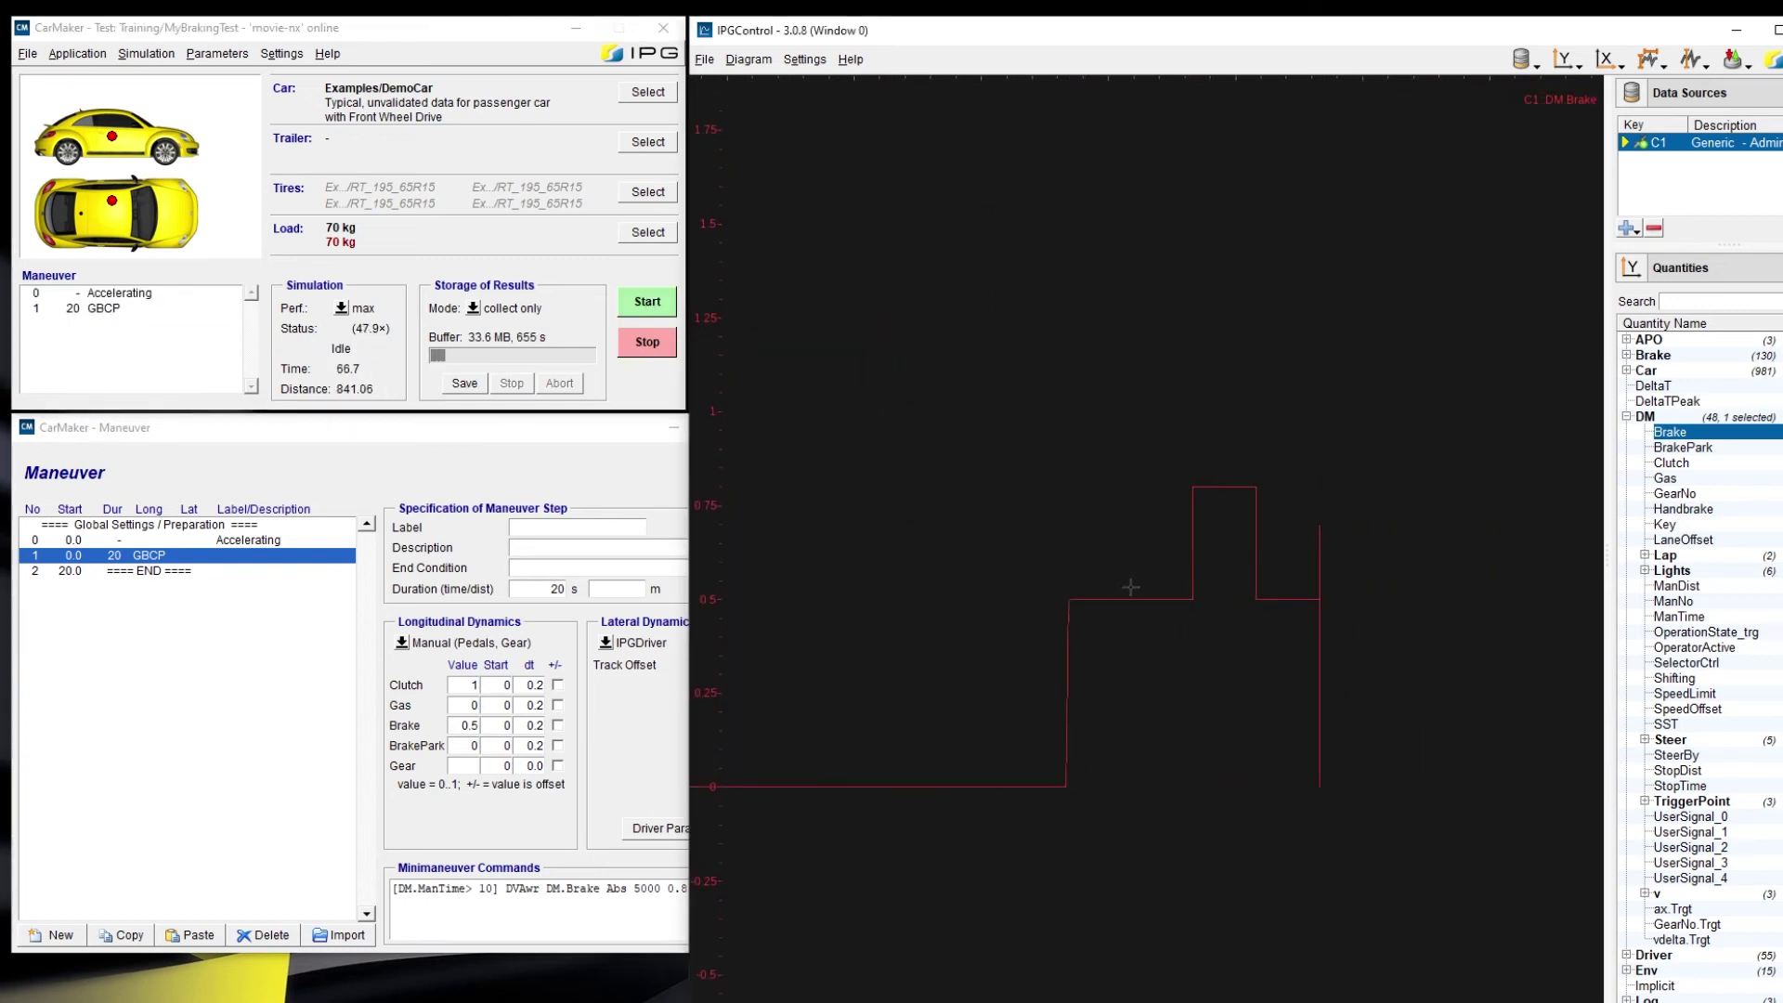
left_click(1138, 616)
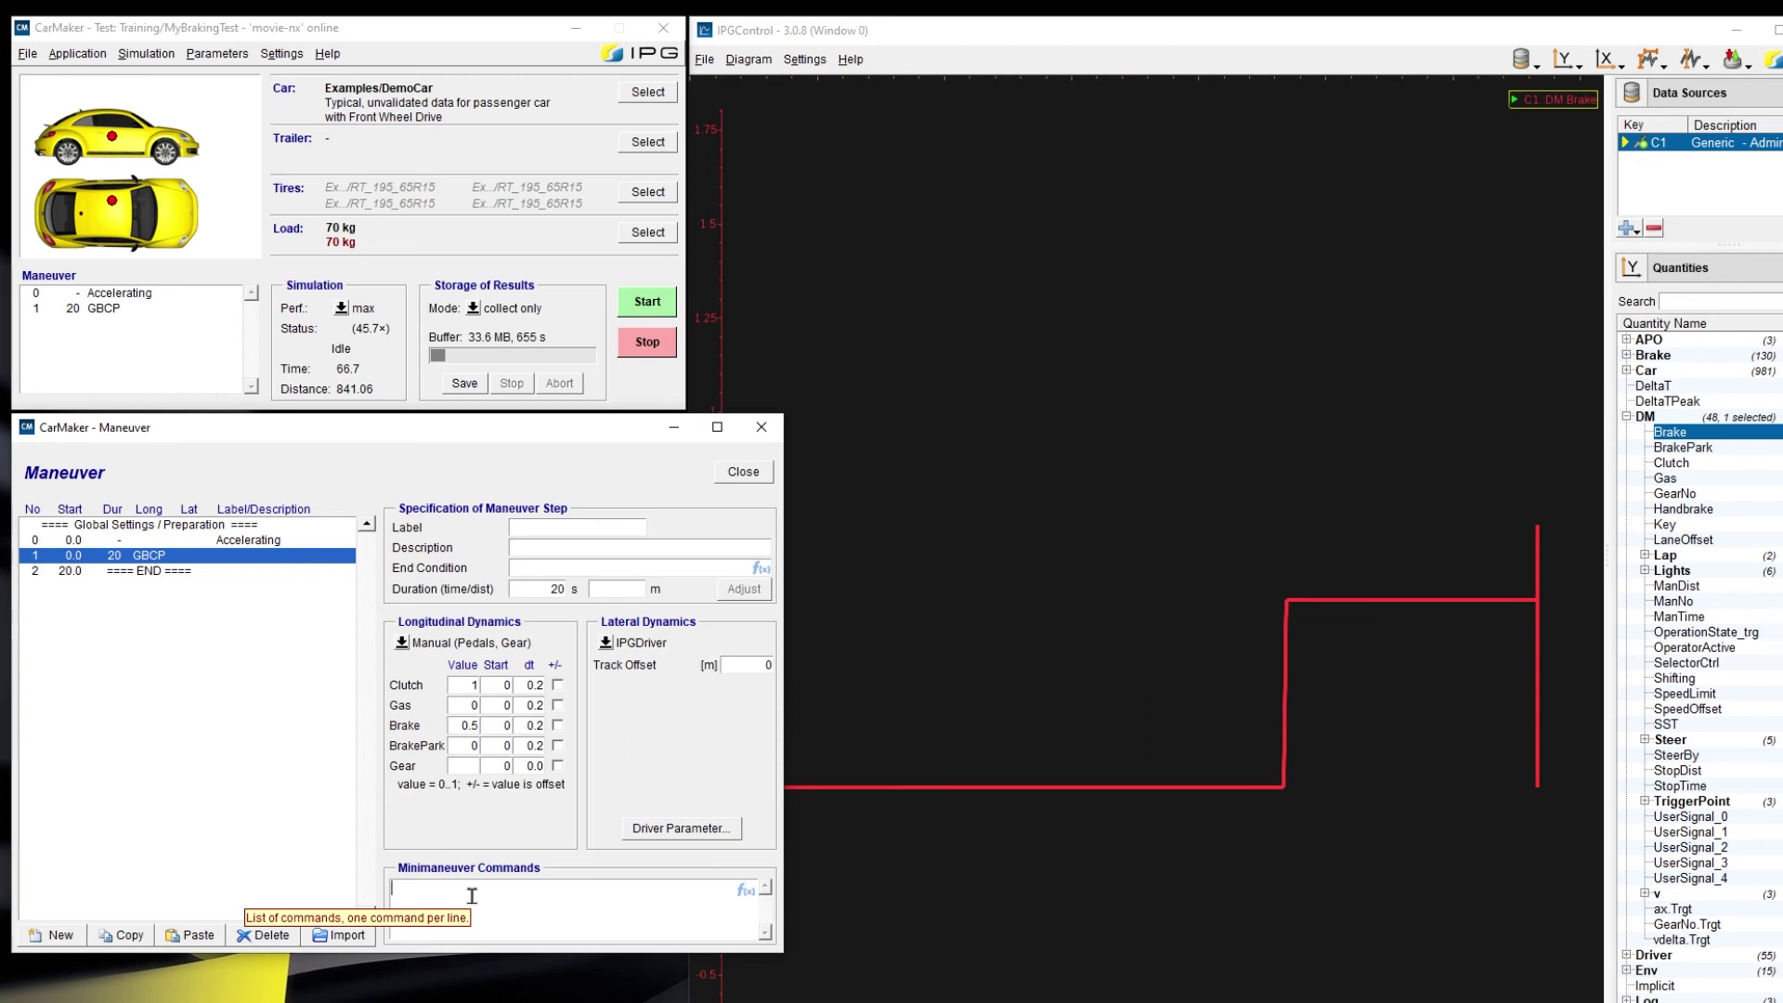
Step: Paste [DM.ManTime> 10] DVAwr DM.Brake AbsRamp 5000 0.8 3000 into the empty GBCP commands
left_click(472, 895)
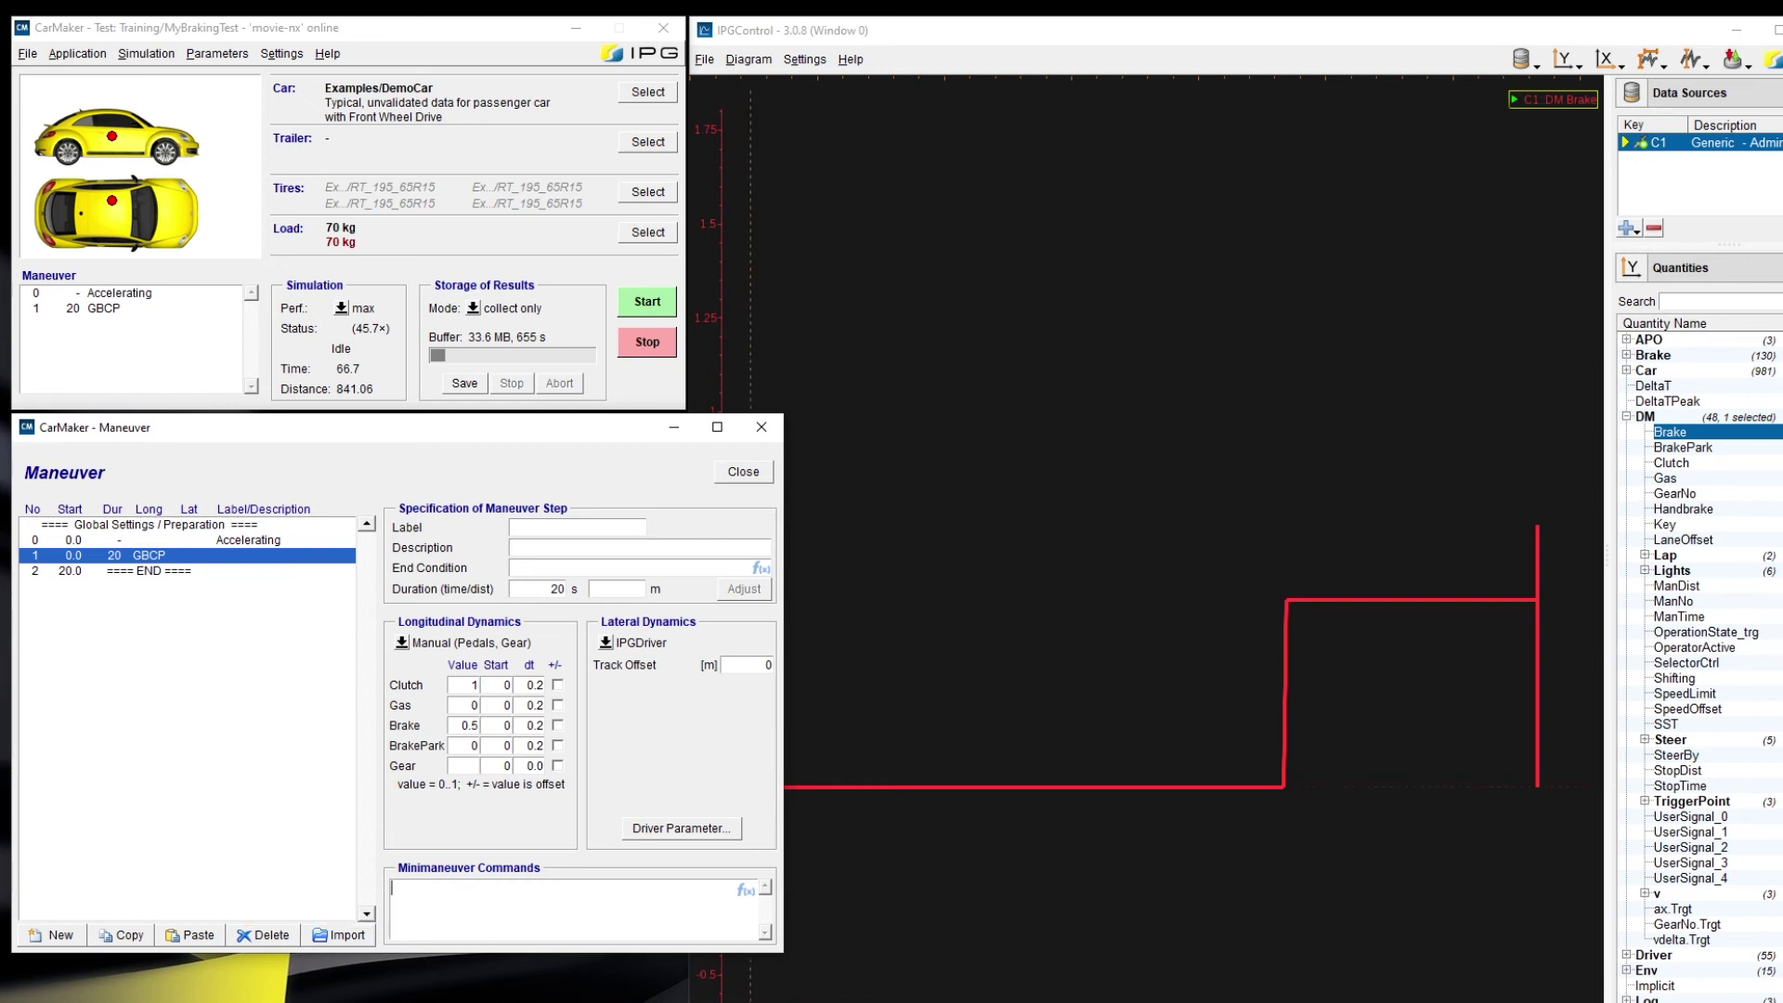
type("[DM.ManTime> 10] DVAwr DM.Brake AbsRamp 5000 0.8 3000")
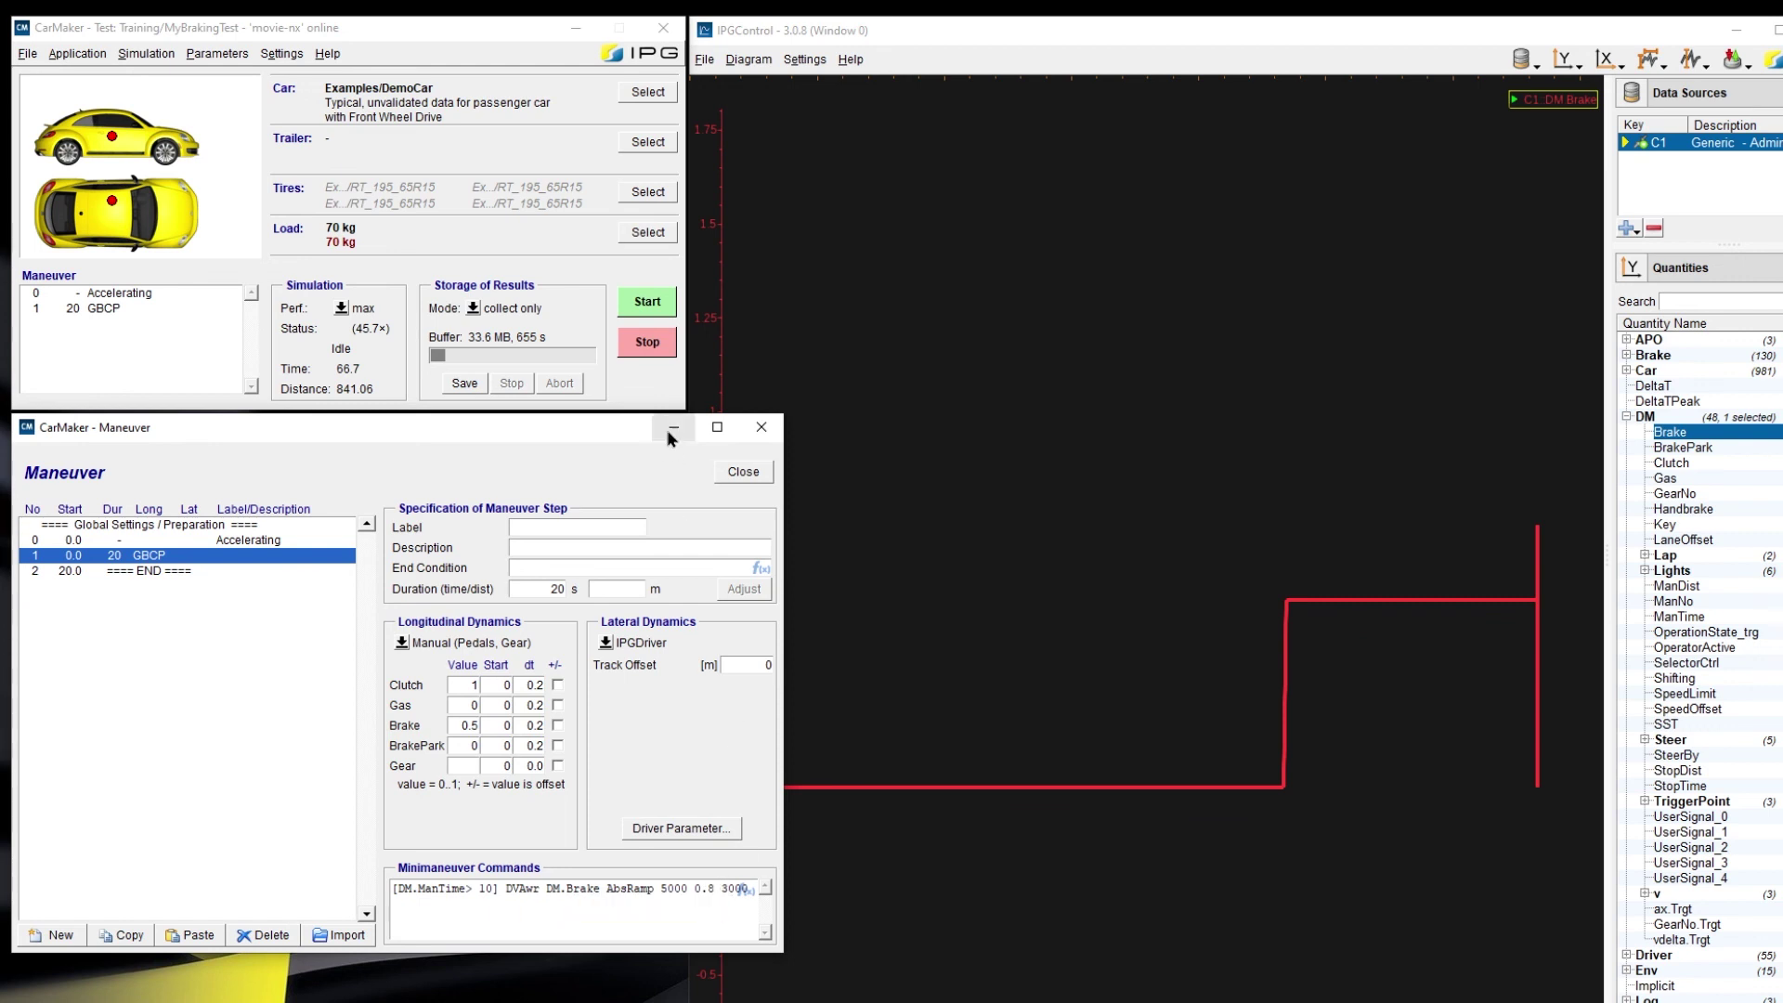
Step: Rerun the simulation and inspect DM.Brake ramping from 0.5 to 0.8 and back
left_click(661, 305)
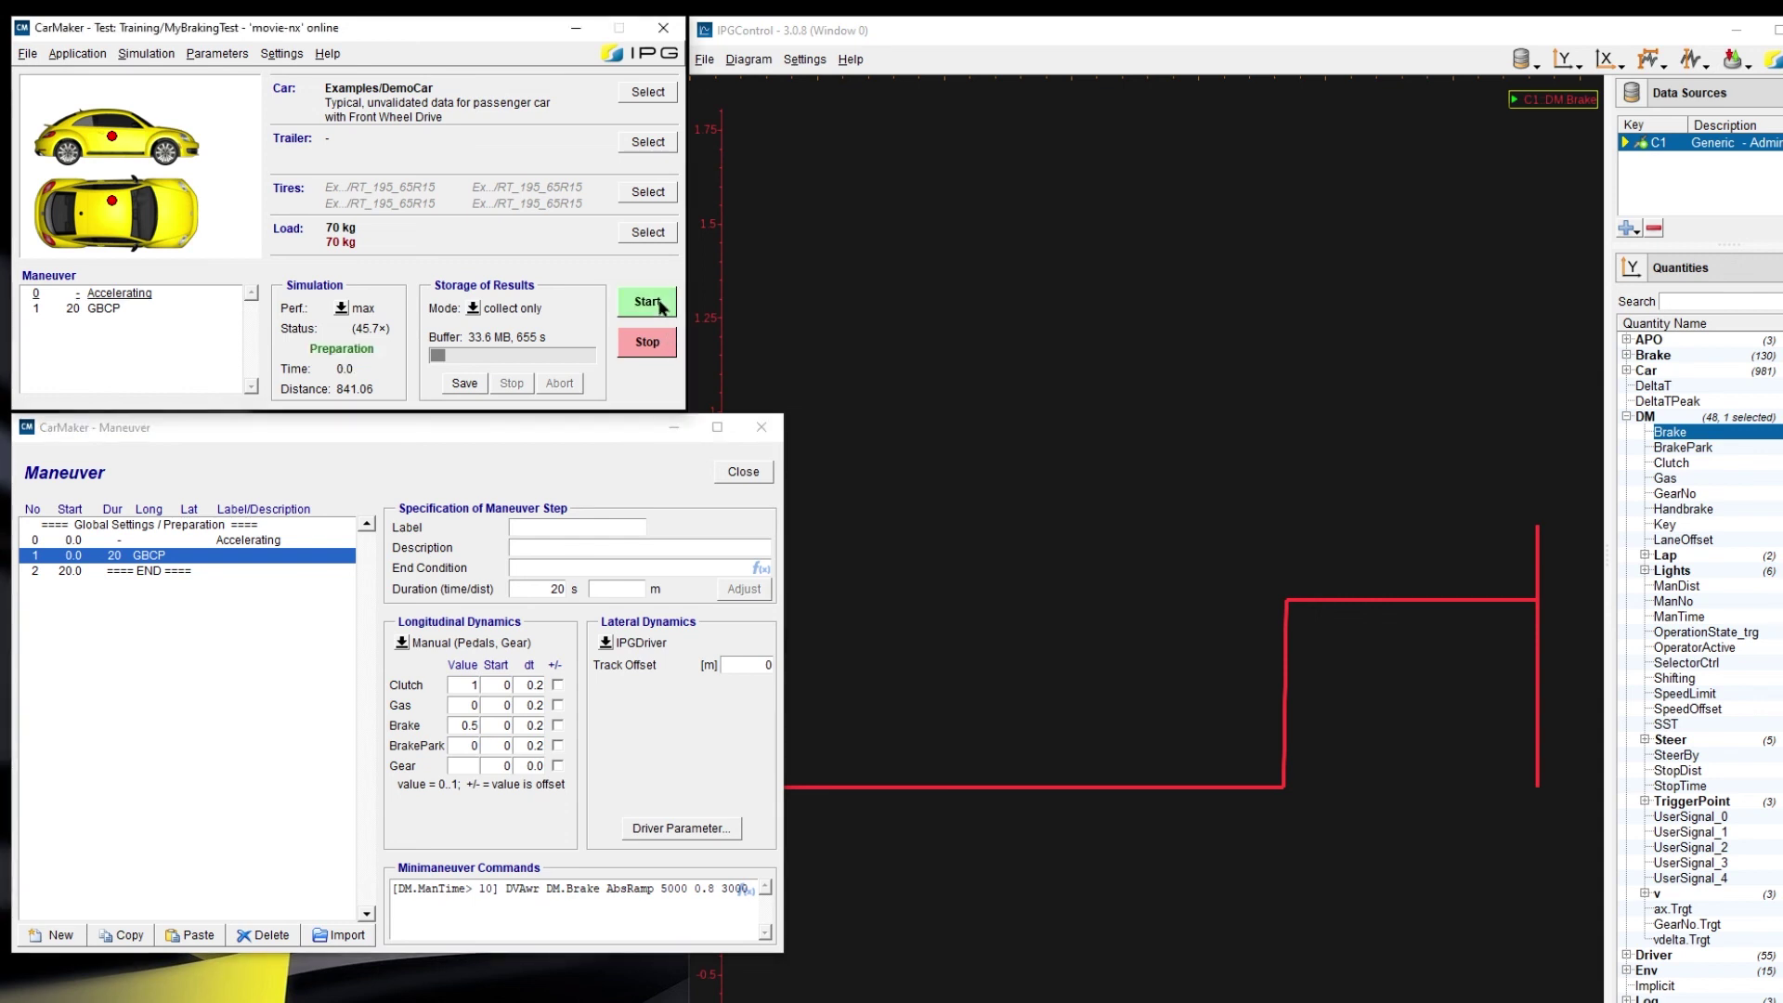
left_click(955, 437)
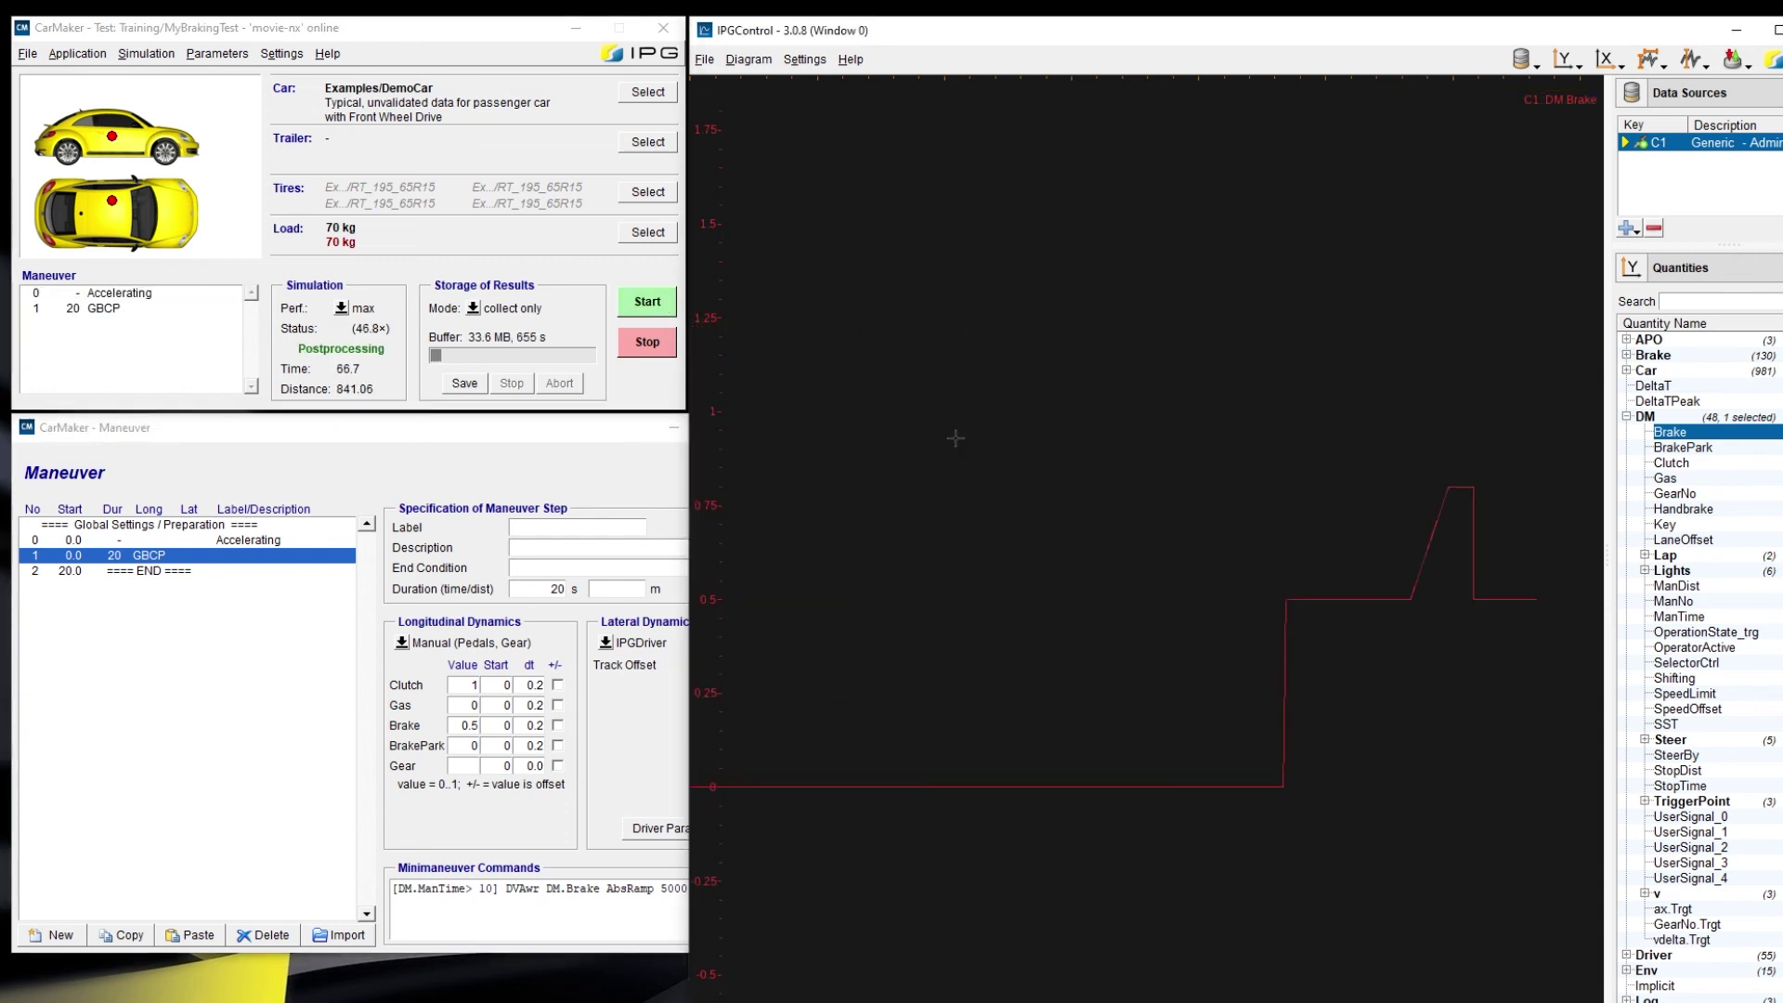
left_click_drag(1382, 679, 1023, 705)
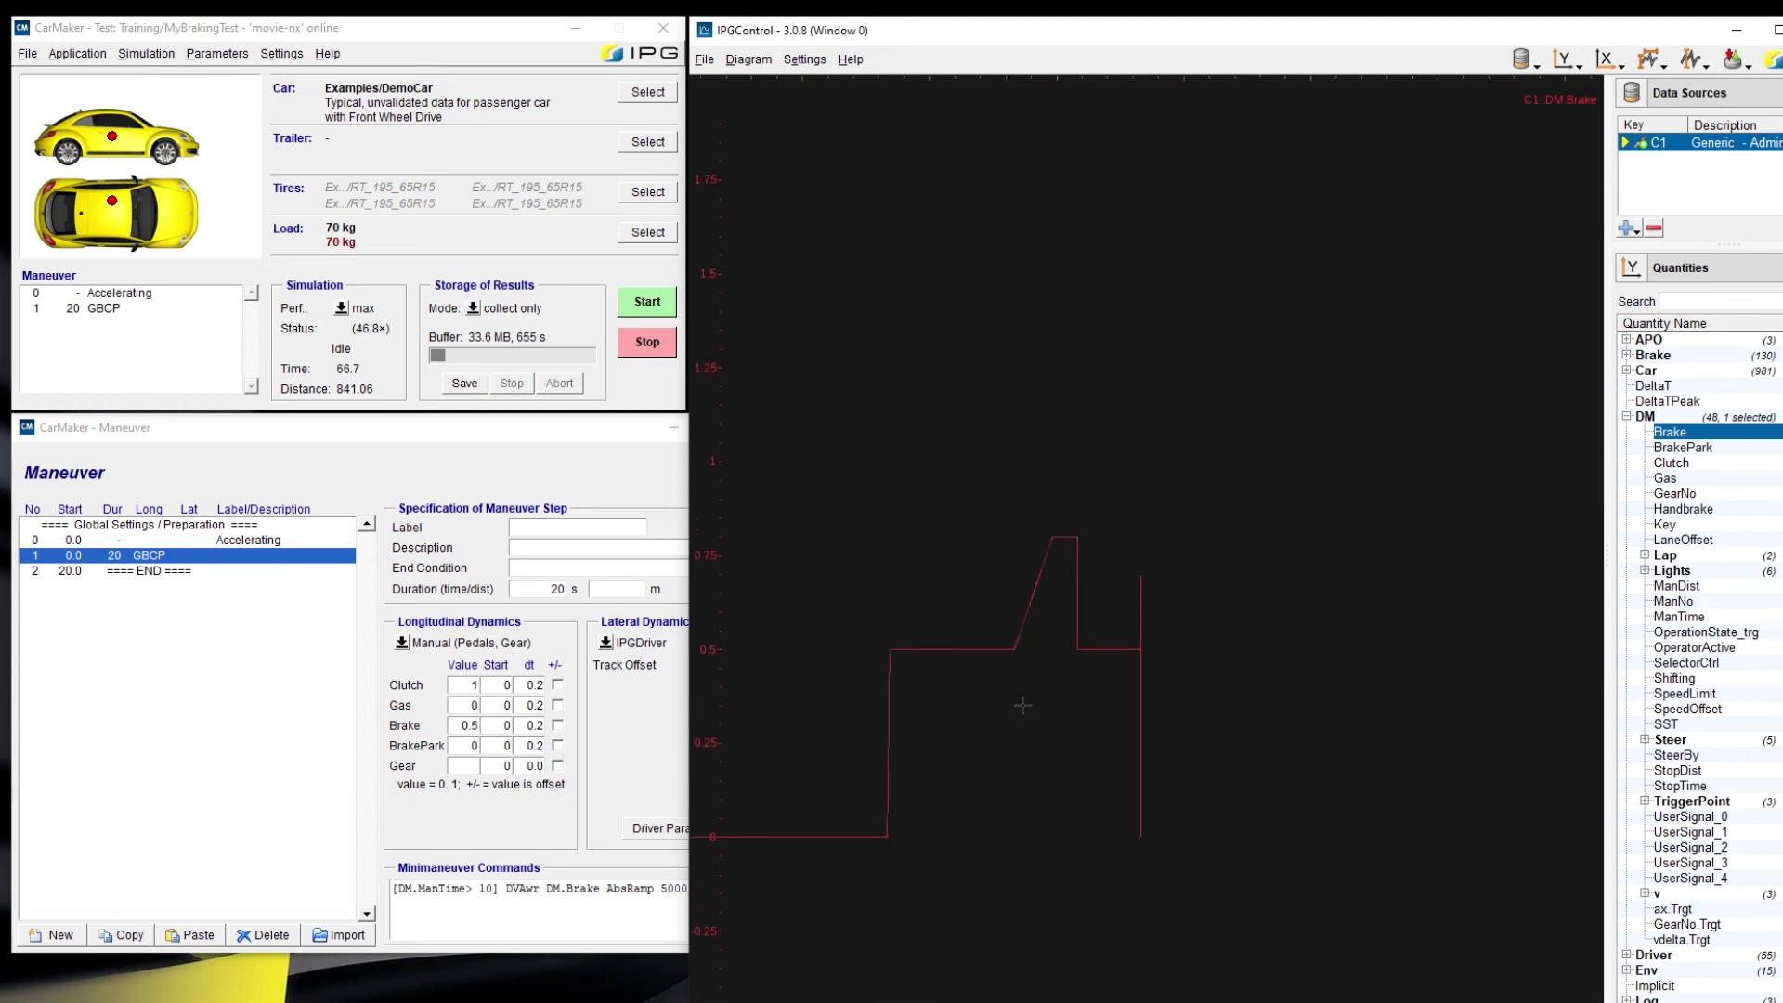
left_click(1029, 620)
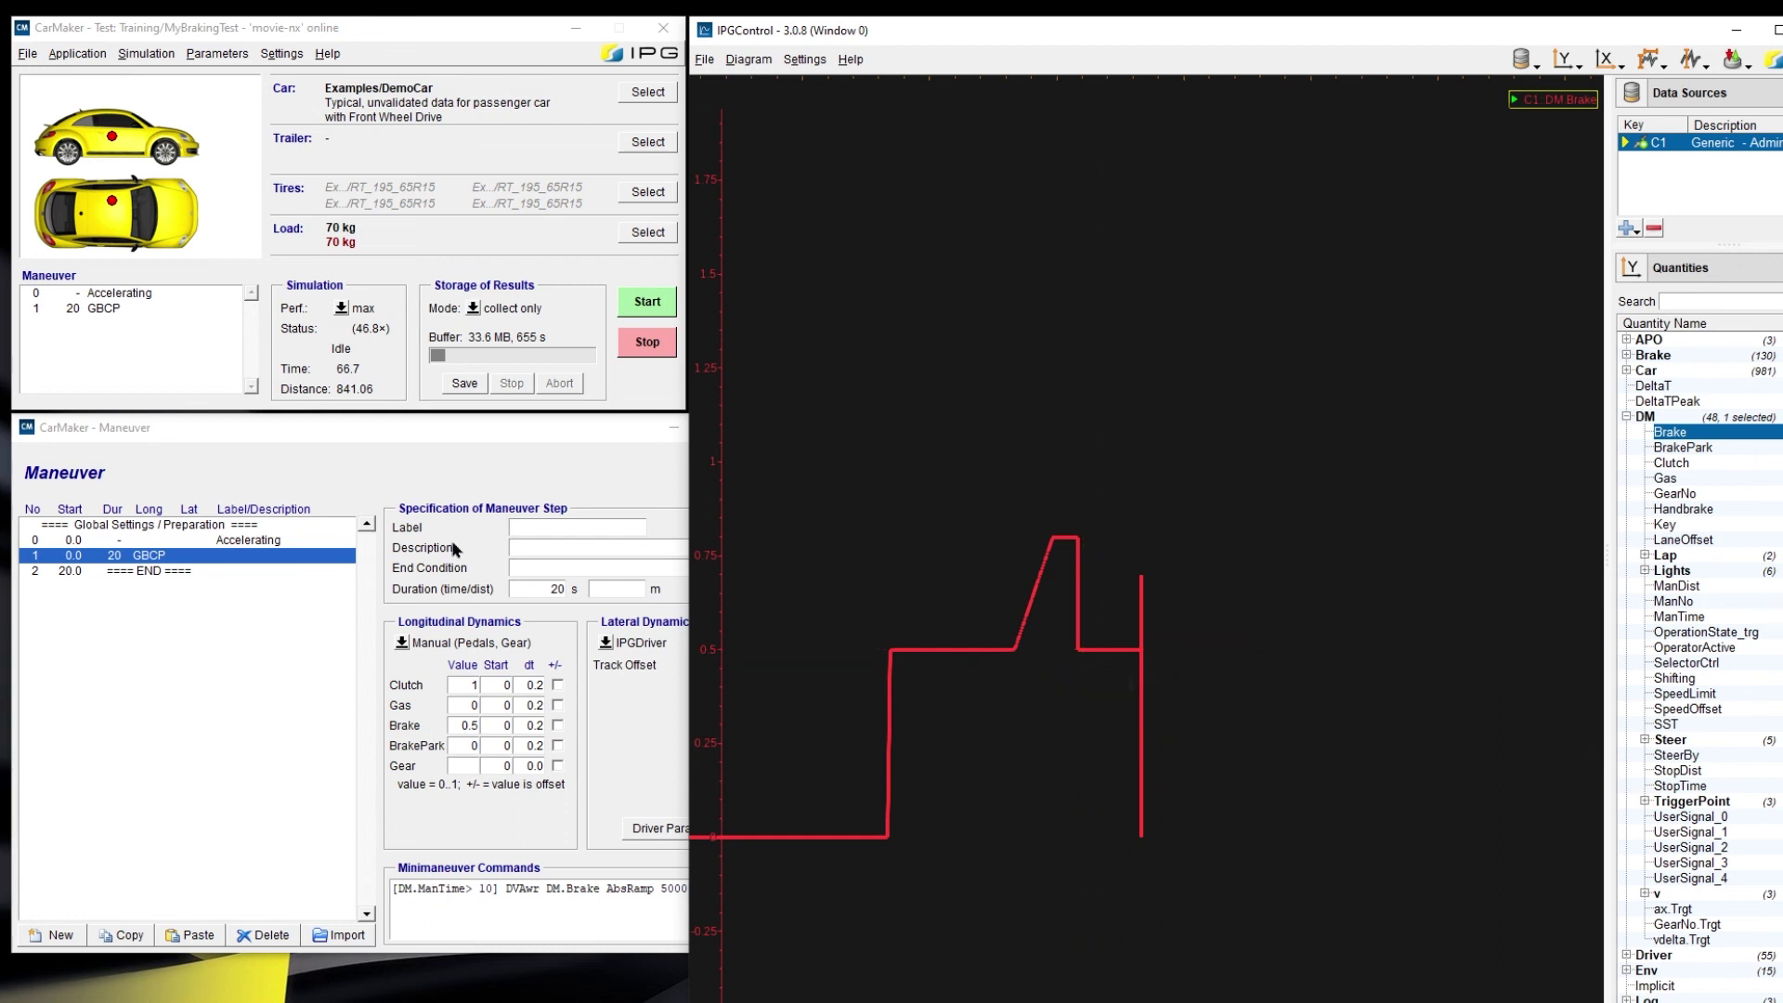
Step: Bring the Maneuver dialog forward with focus on the GBCP step's AbsRamp command
left_click(506, 438)
left_click(647, 903)
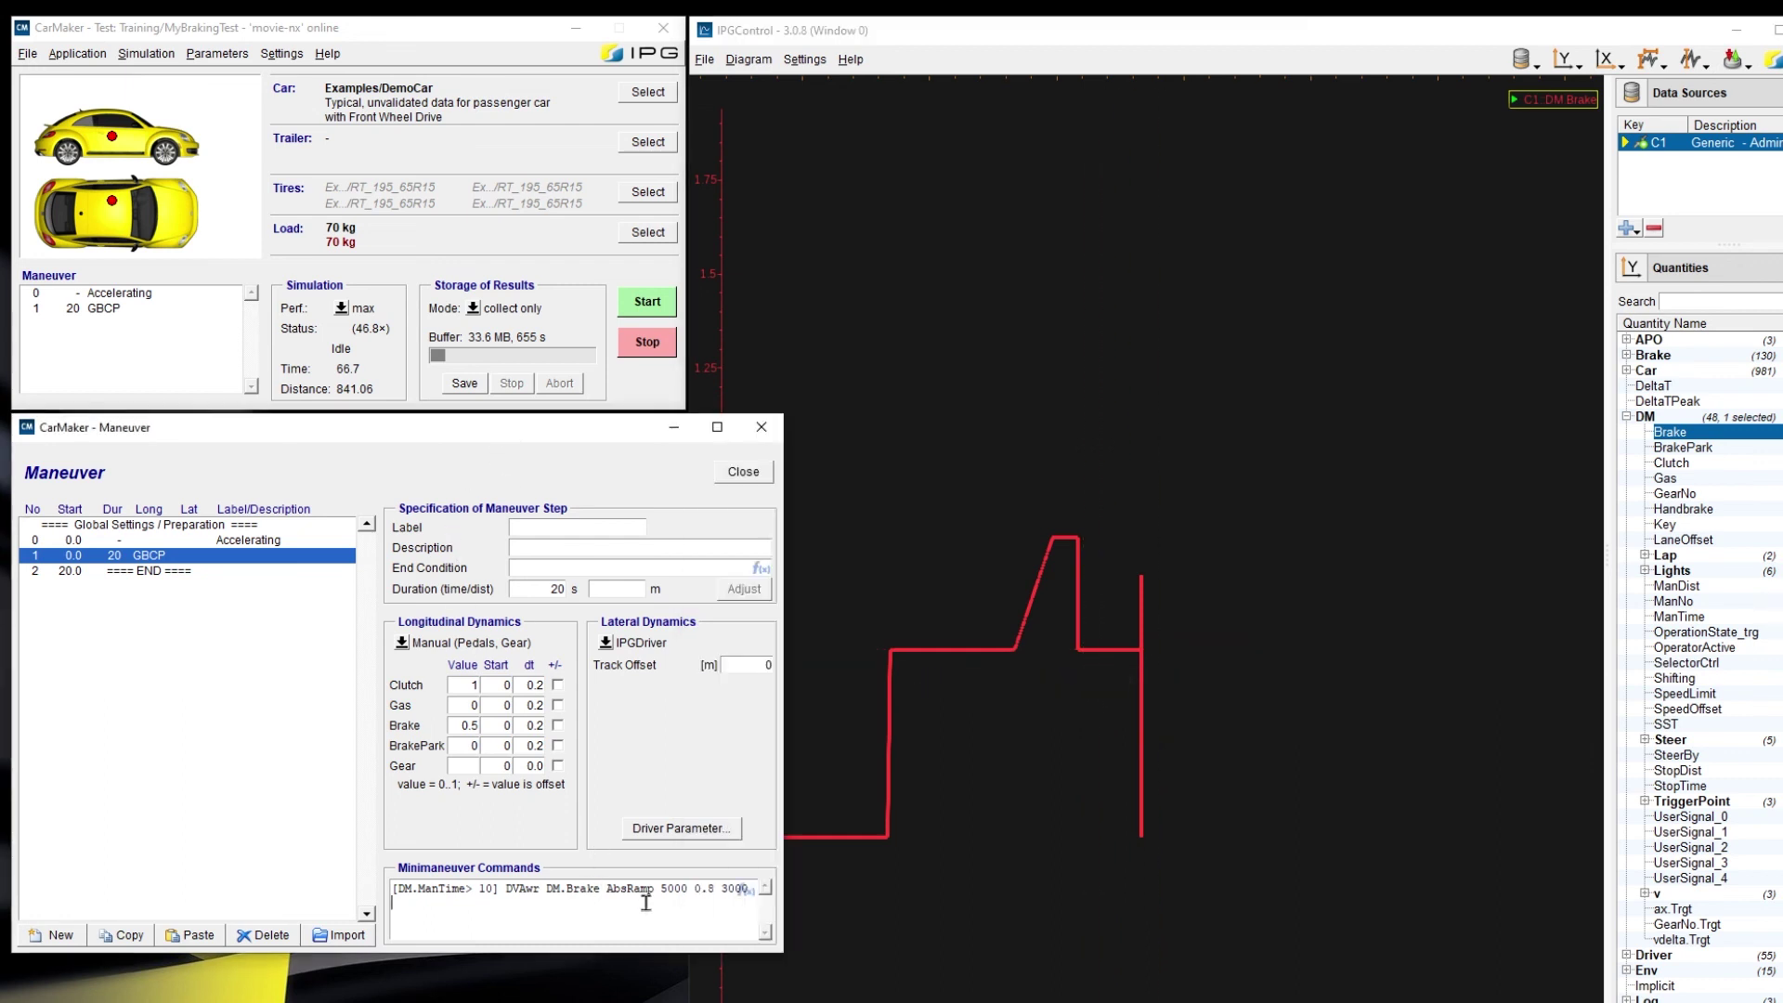